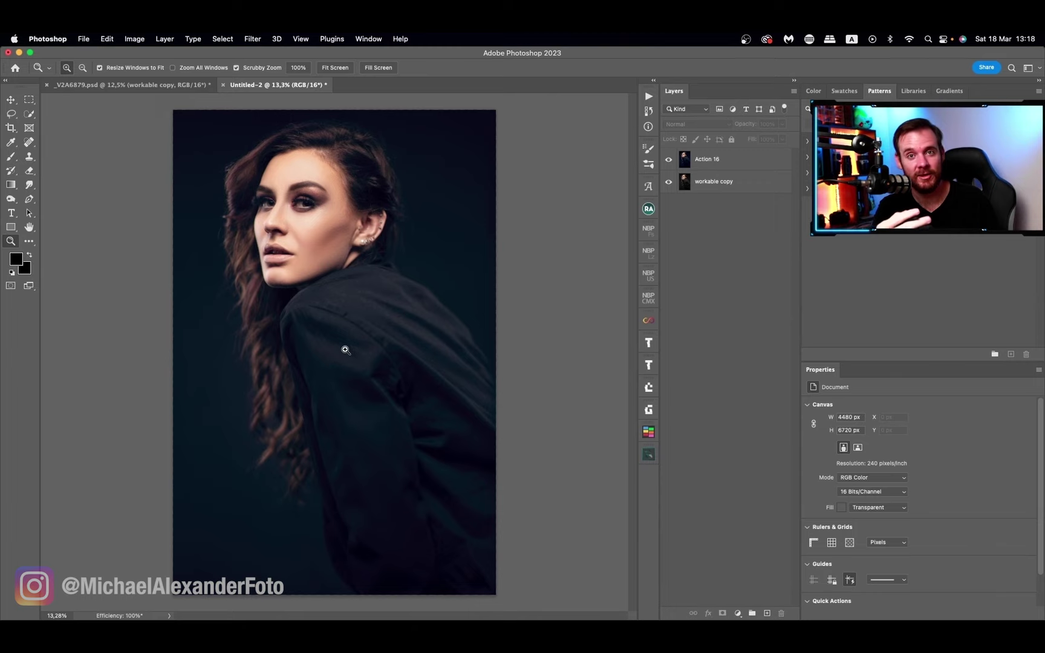
Examine the face up close and compare the retouched Action 16 layer with the workable copy beneath it.
left_click_drag(320, 227, 404, 215)
left_click_drag(397, 268, 443, 366)
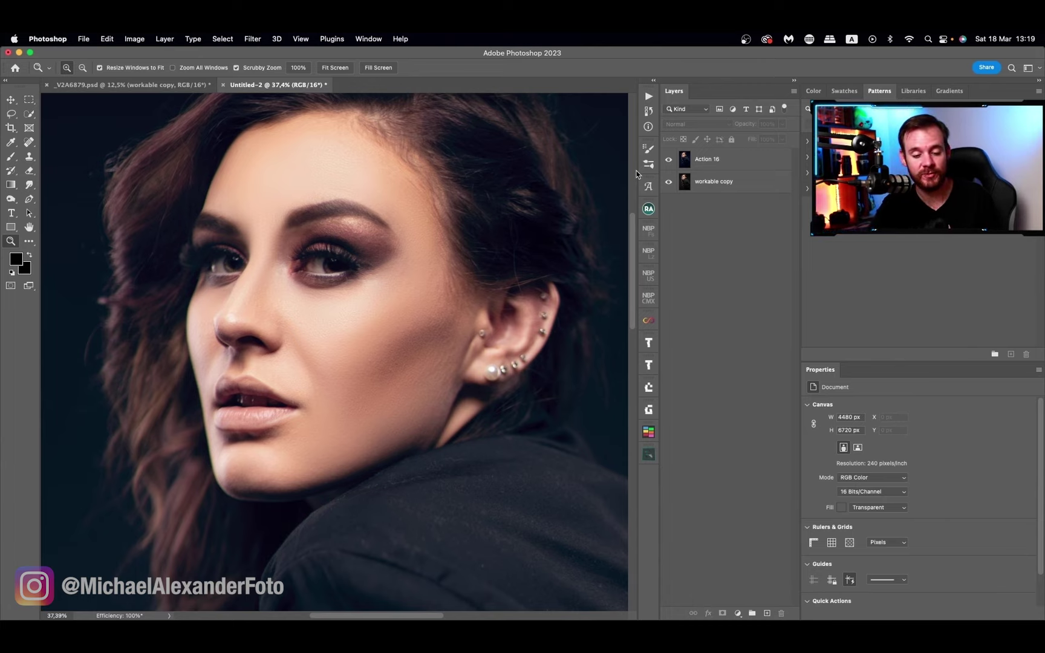
left_click(668, 182, "alt")
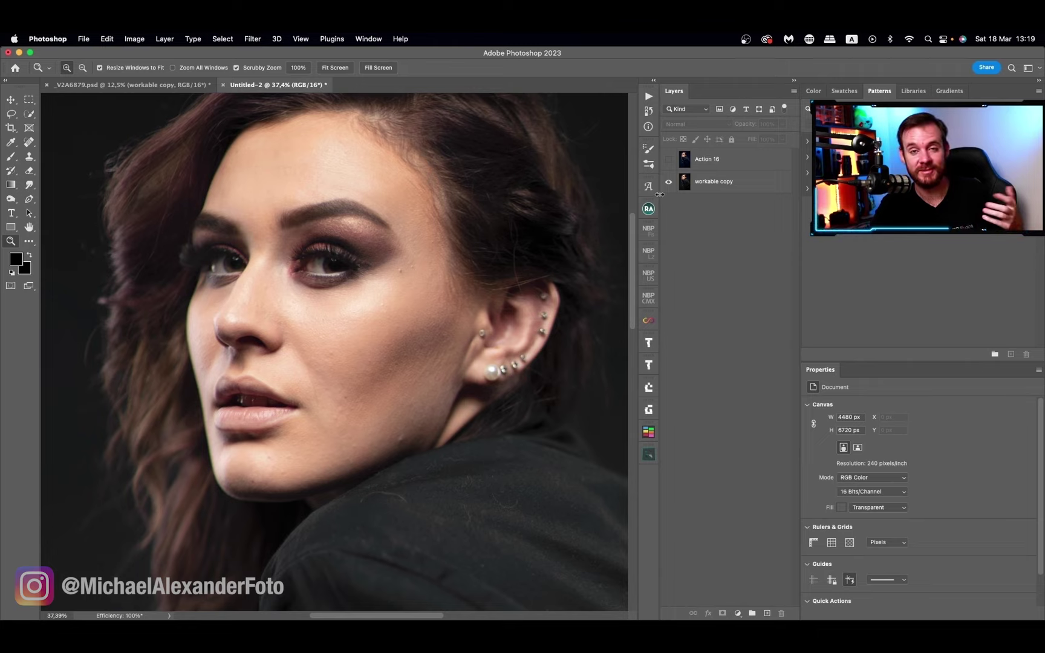
left_click(669, 182, "alt")
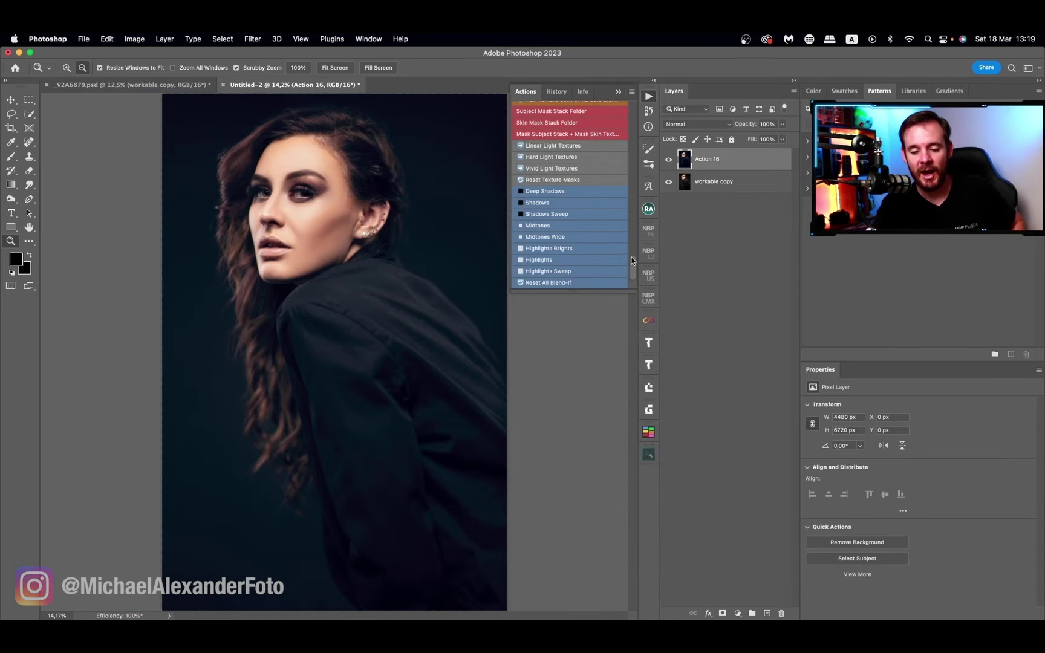
Generate the NBP Texture Control stack above Action 16, masking the group to the subject and its texture layers to the skin.
mouse_move(632, 257)
left_mouse_down()
mouse_move(636, 224)
mouse_move(636, 245)
left_mouse_up()
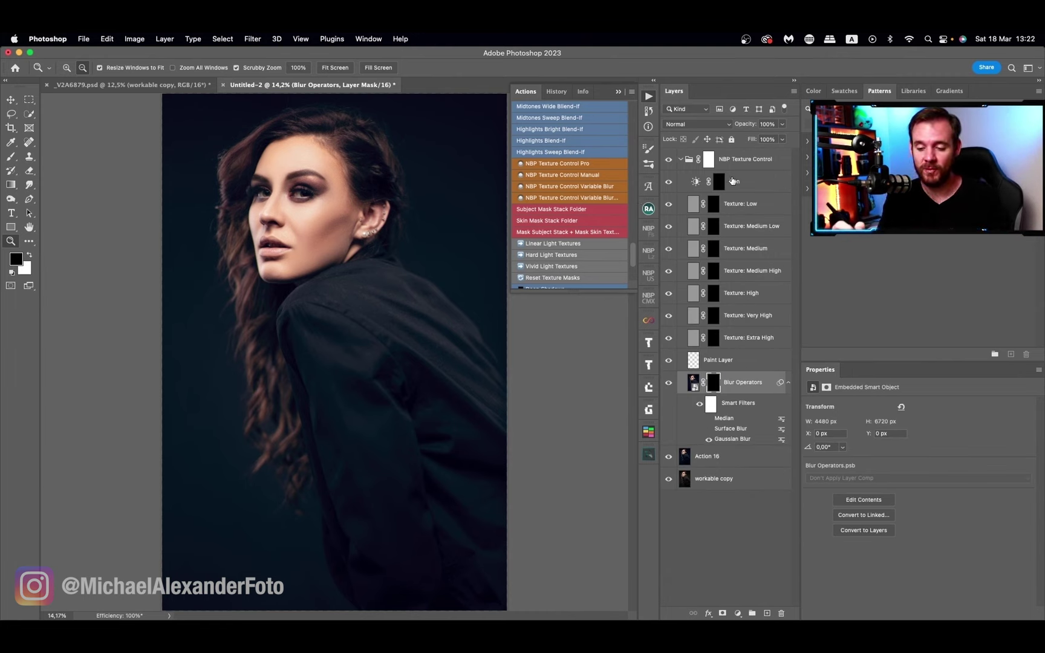
left_click(753, 158)
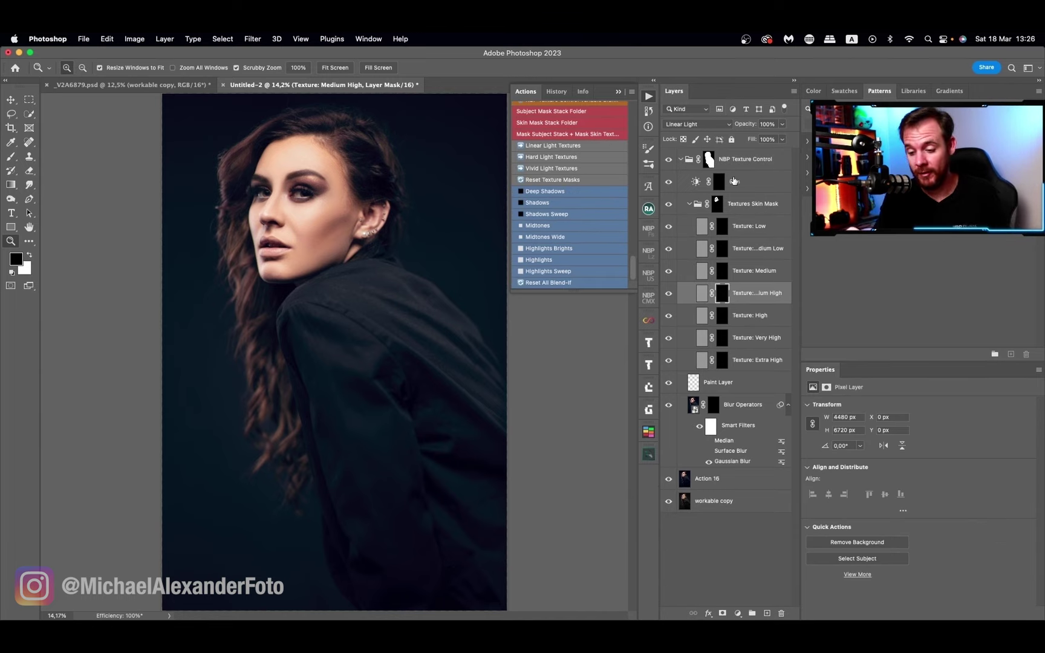
Inspect the masks on the NBP Texture Control and Textures Skin Mask groups, viewing the skin mask alone on the canvas.
left_click(717, 204)
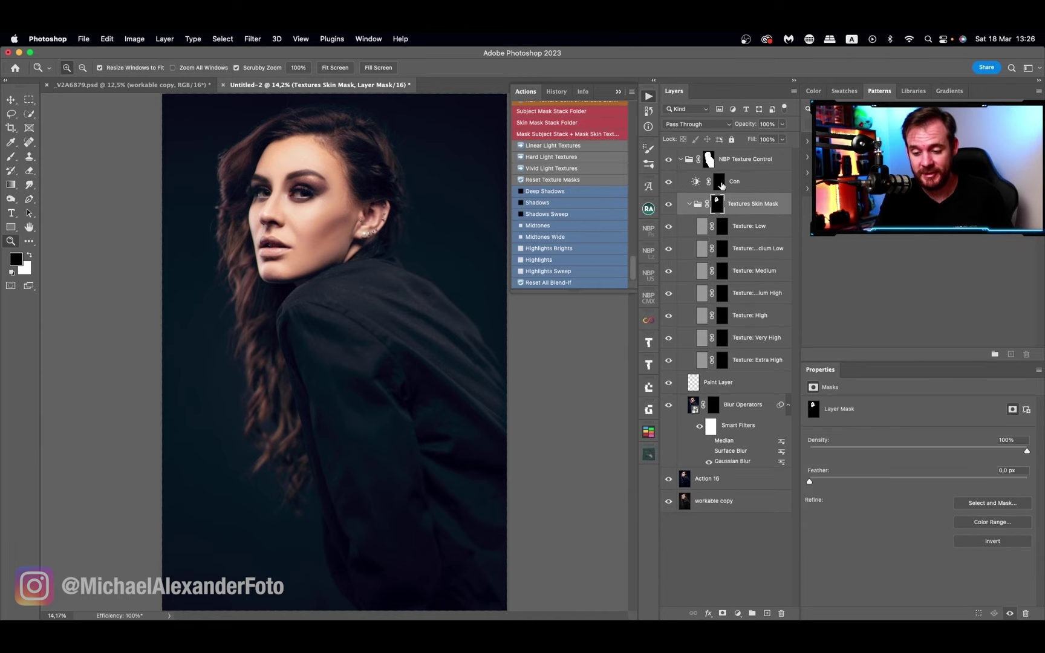
left_click(710, 160)
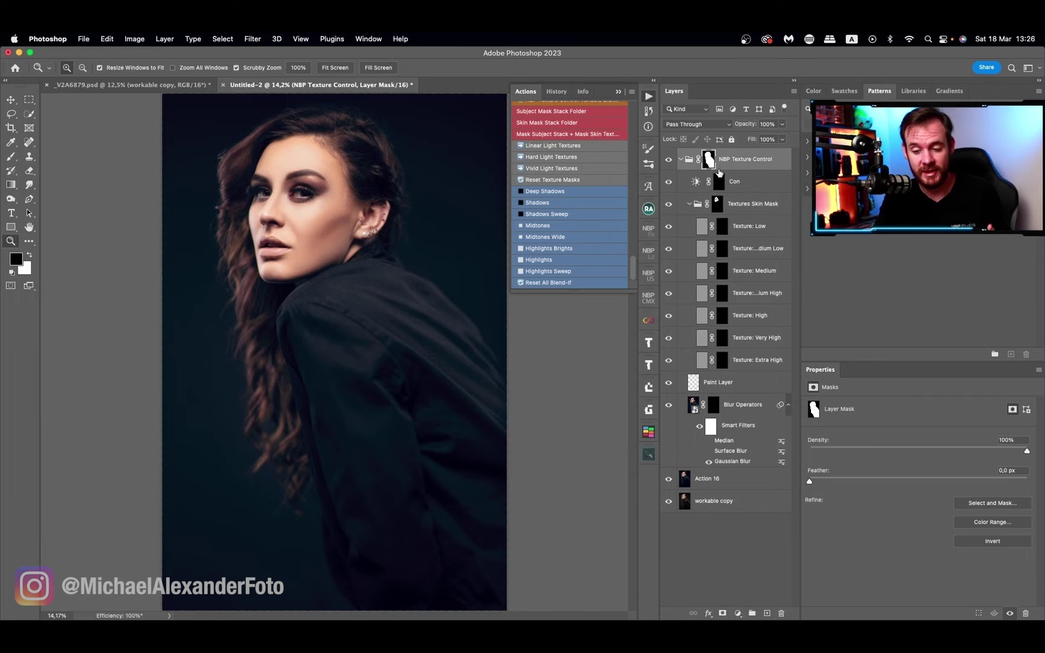
left_click(718, 206)
left_click(718, 207, "alt")
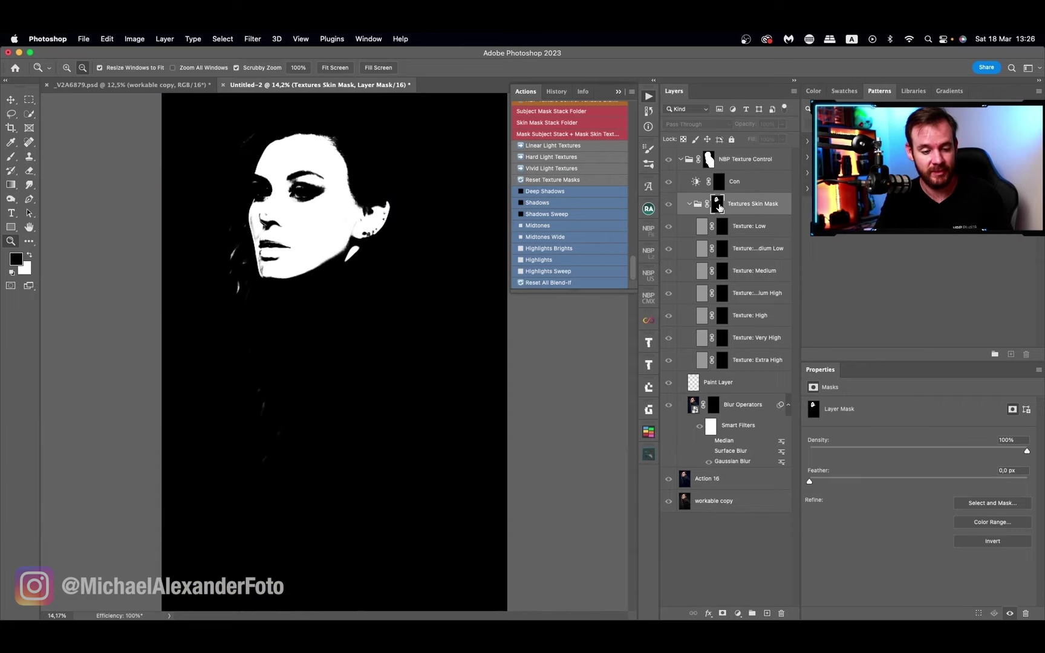
left_click(718, 206, "alt")
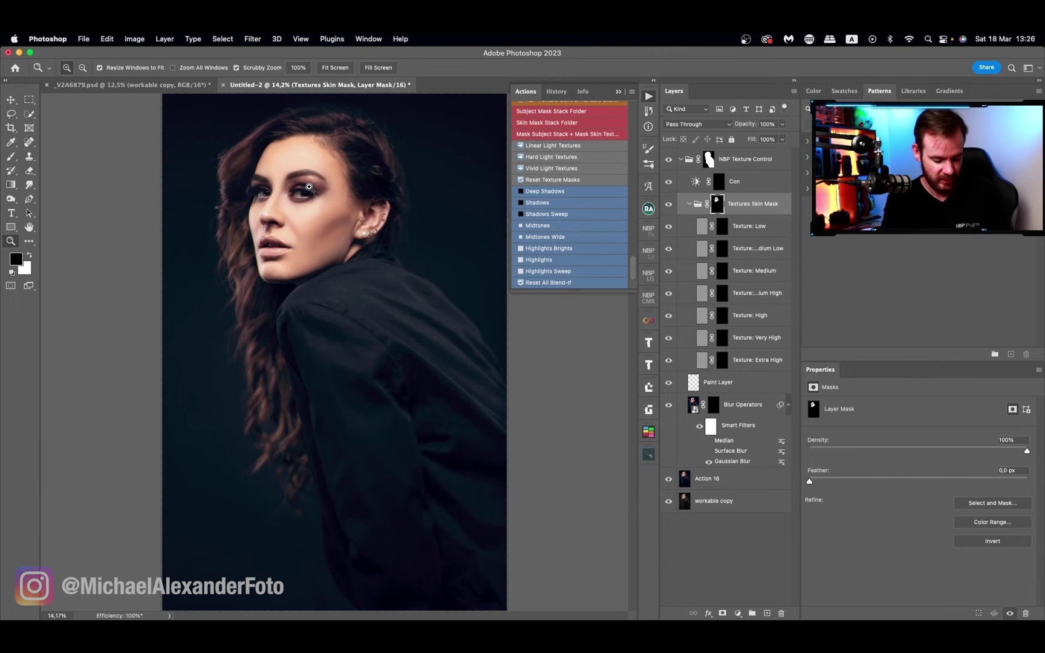
Refine the Textures Skin Mask around the eyes using a 50 px white brush with flow at 100%.
left_click_drag(305, 188, 434, 357)
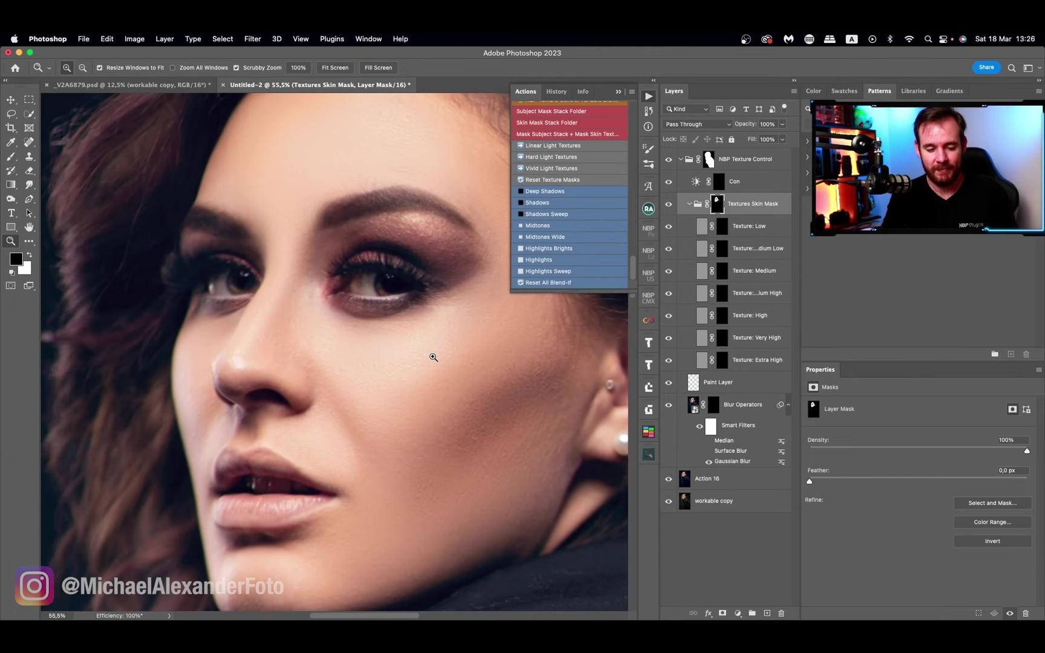
left_click(718, 206, "alt")
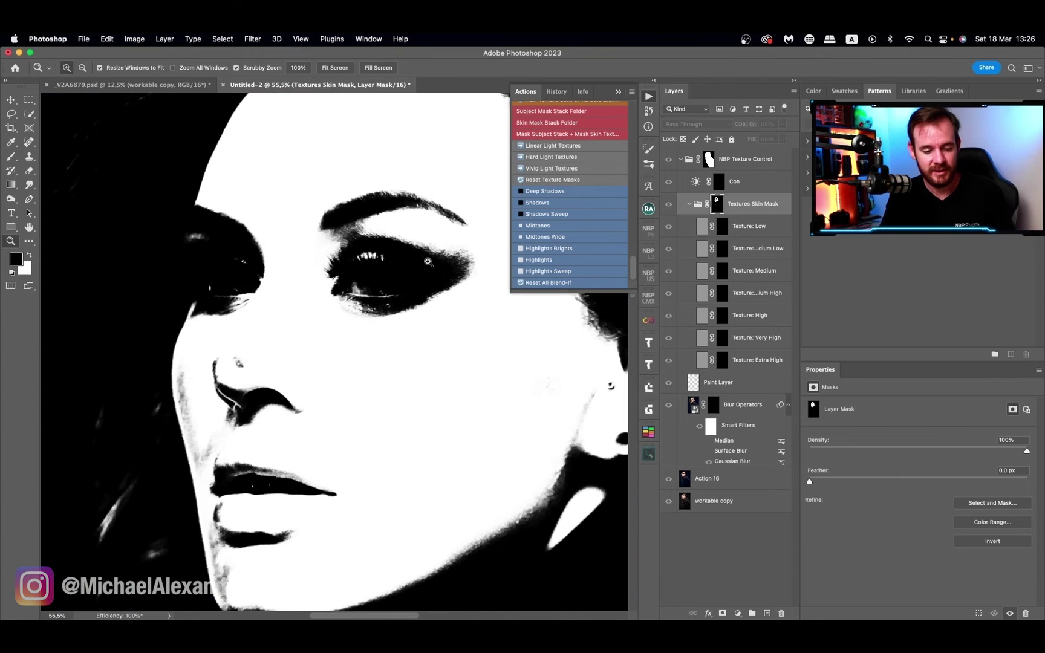
key("b")
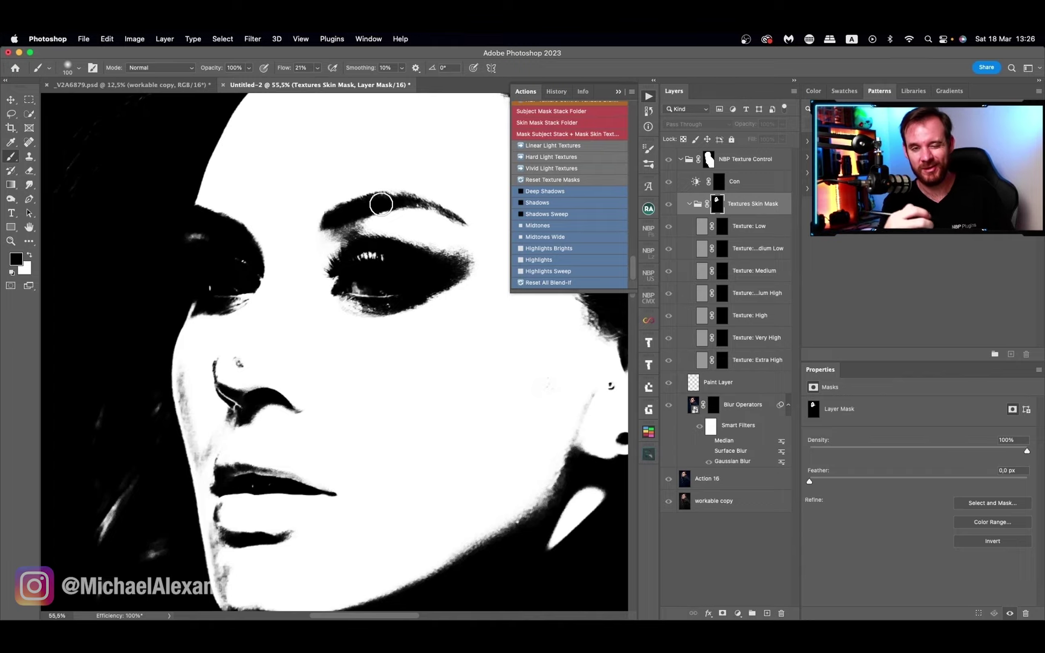
key("x")
left_click_drag(317, 68, 366, 85)
key("bracketleft")
key("bracketleft")
key("bracketleft")
key("bracketleft")
key("bracketleft")
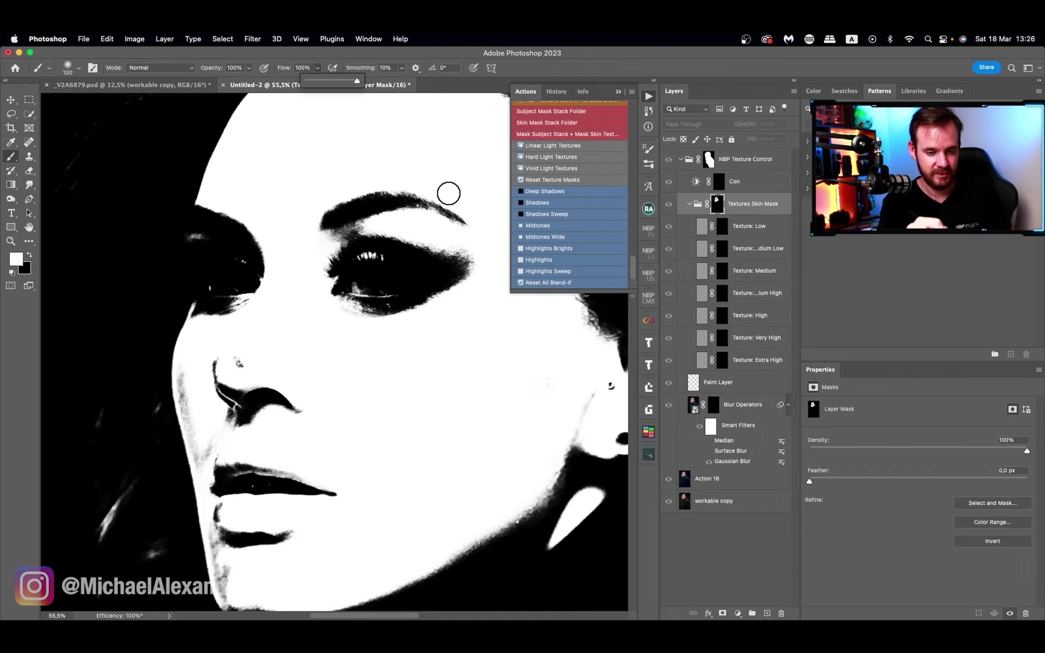
key("super+0")
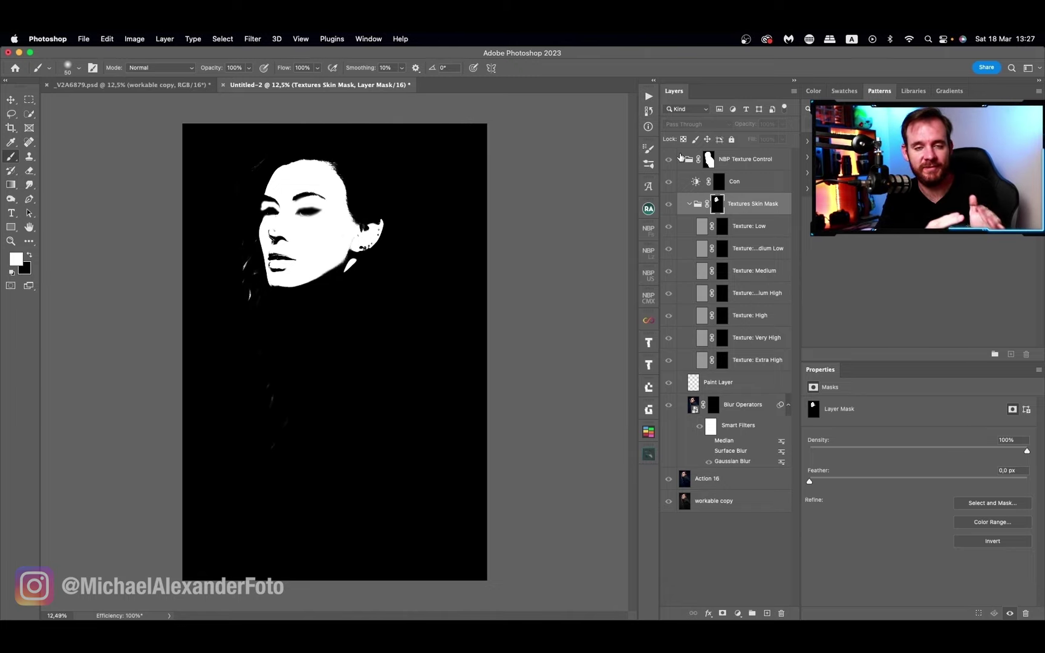
Return to the normal image view and compare the face with and without the NBP Texture Control group.
left_click(697, 204)
key("z")
left_click_drag(284, 242, 338, 242)
left_click(668, 159)
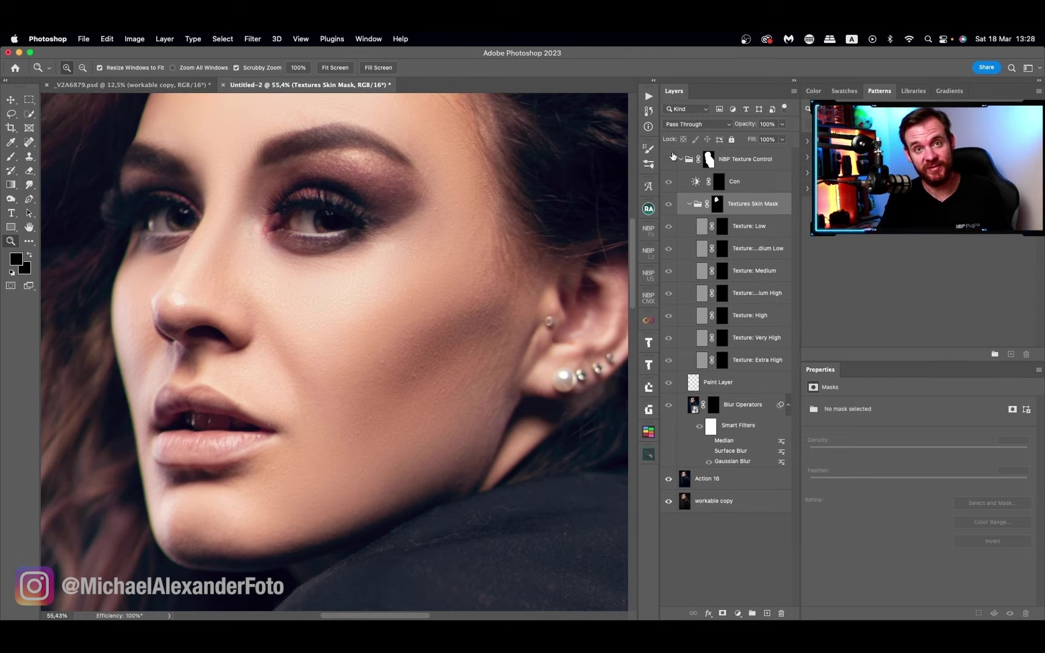
left_click(669, 159)
Try inverting the Texture: Low layer mask to preview its texture on the skin.
left_click(722, 226)
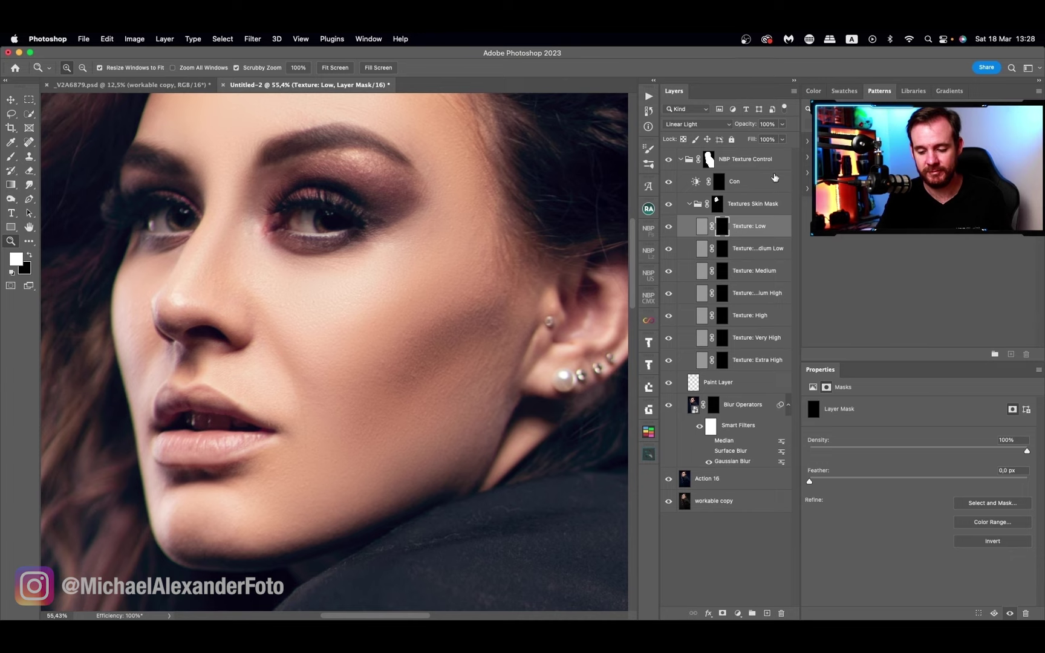
left_click_drag(534, 381, 497, 381)
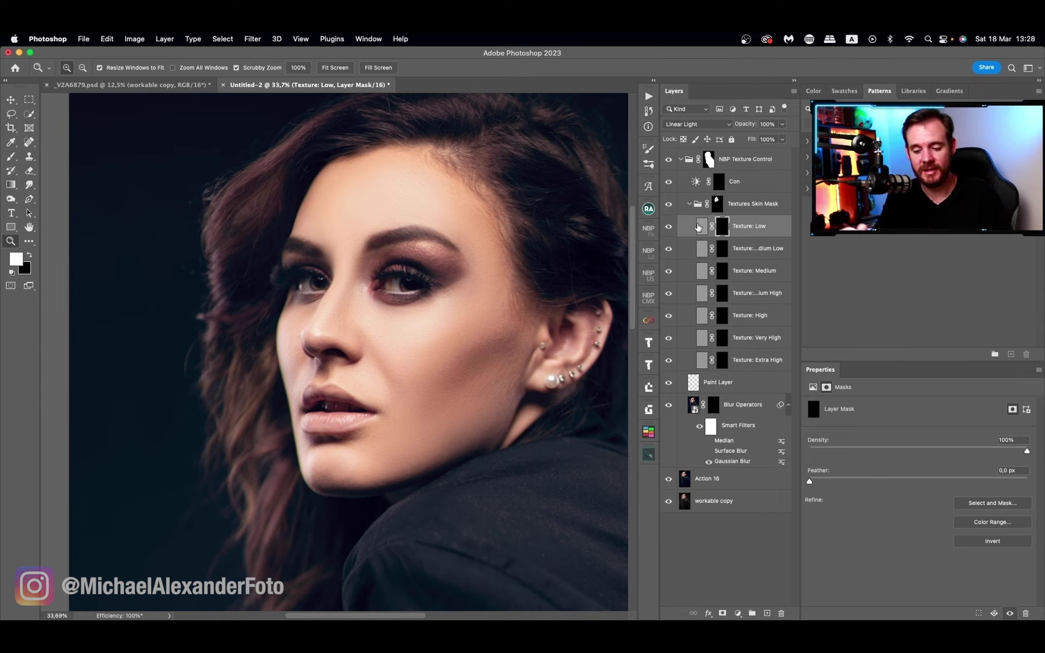
key("super+i")
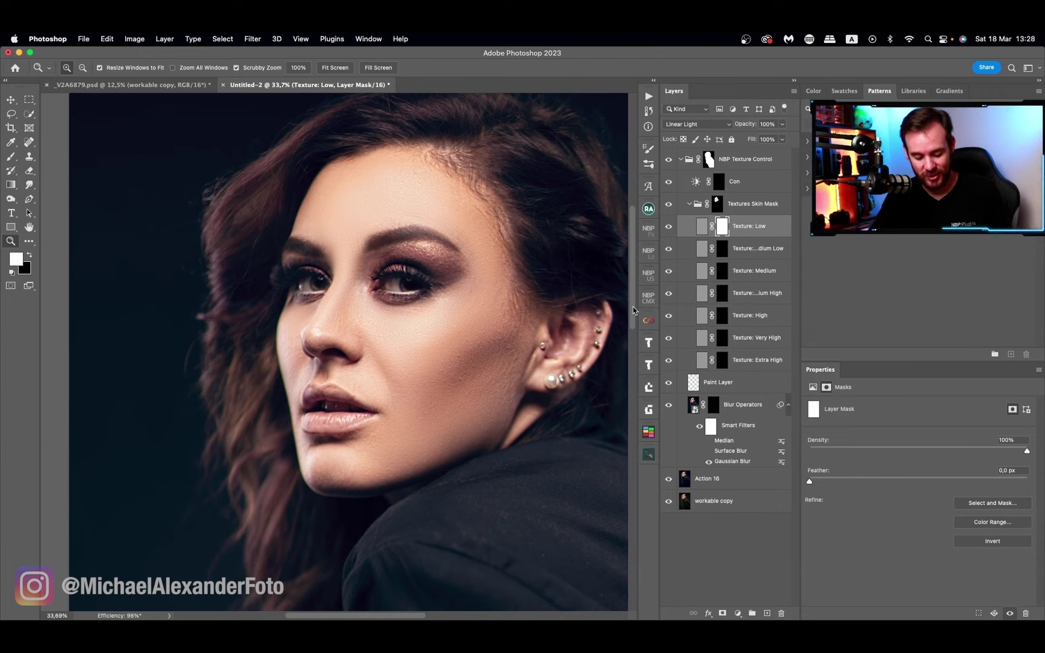
Preview the Texture: Extra High layer on the skin around the eye by inverting its mask, then restore the black mask.
left_click(721, 365)
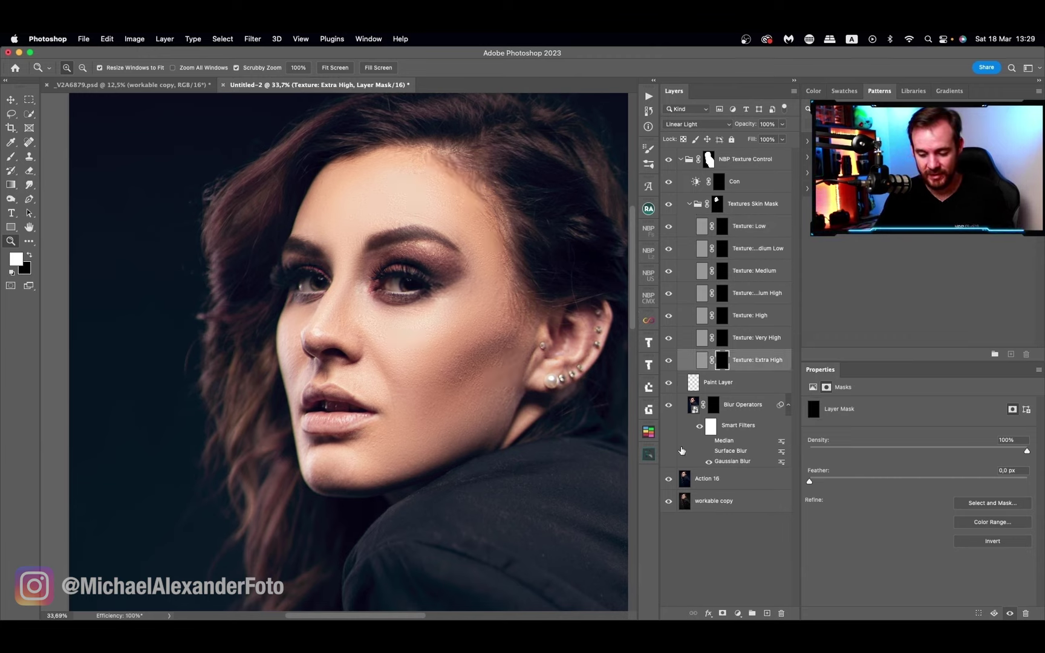
key("super+i")
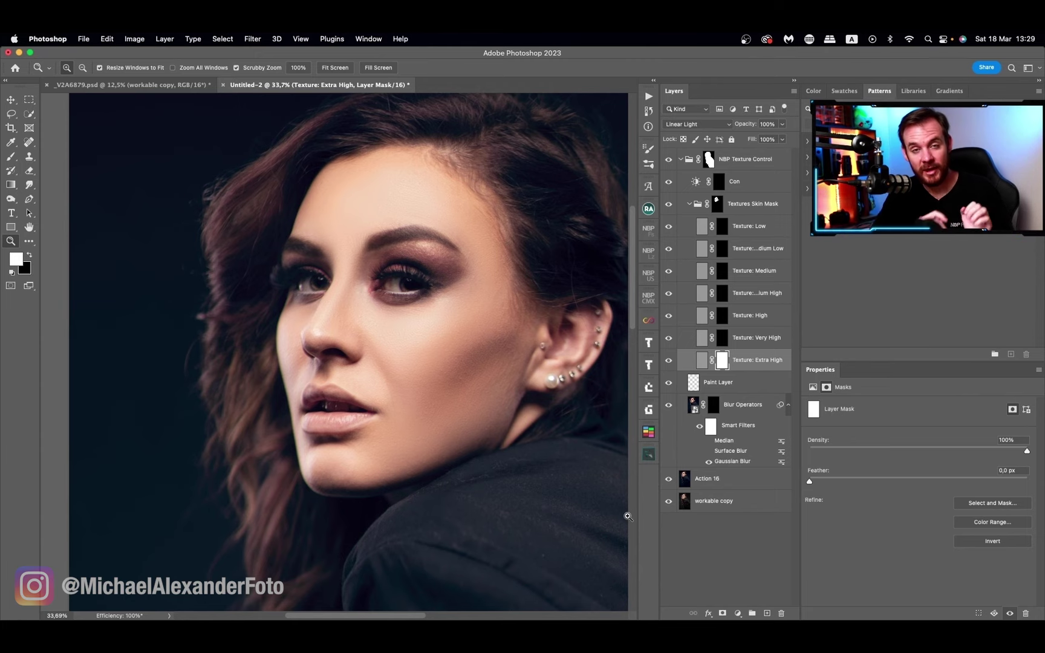
left_click_drag(424, 264, 457, 257)
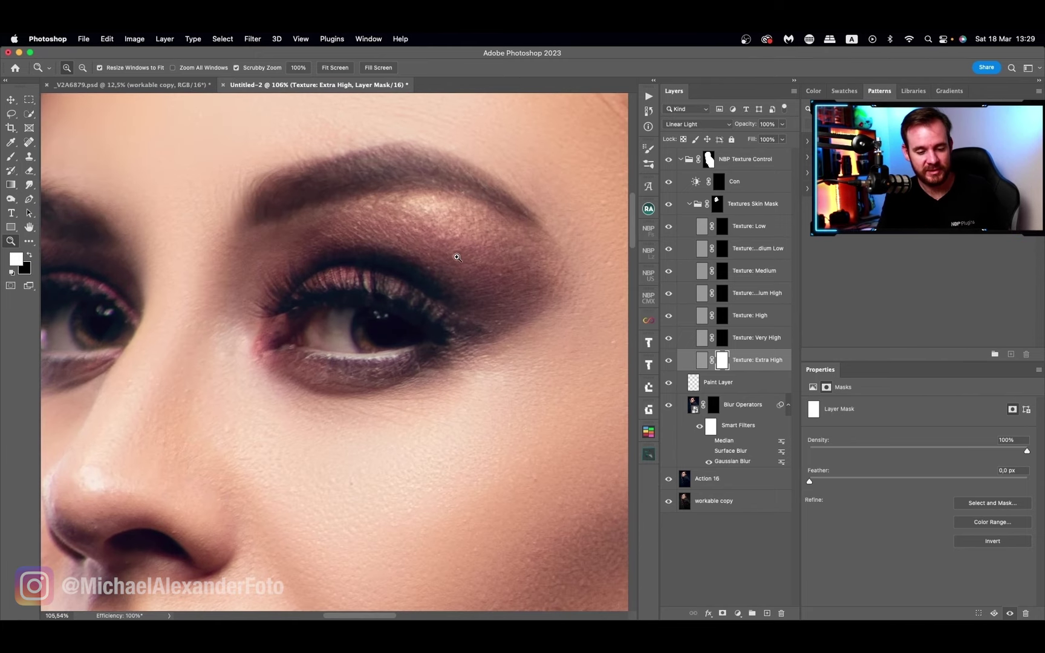
left_click_drag(498, 303, 461, 284)
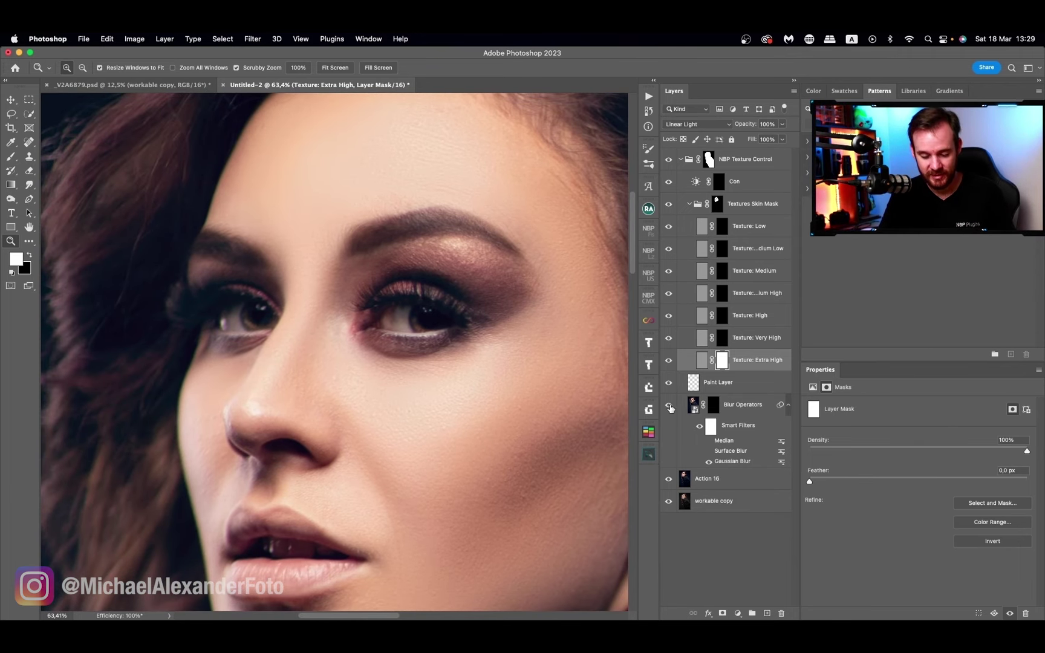
key("super+i")
Invert the Texture: Very High mask repeatedly to compare its effect on the face, ending with the mask black.
left_click(720, 343)
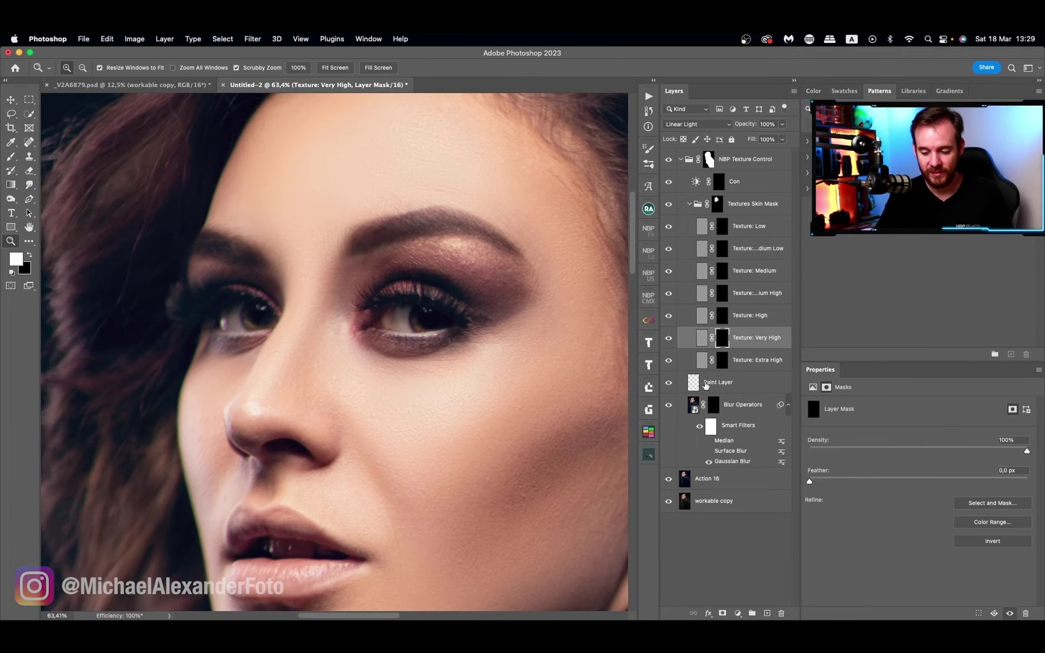
key("super+i")
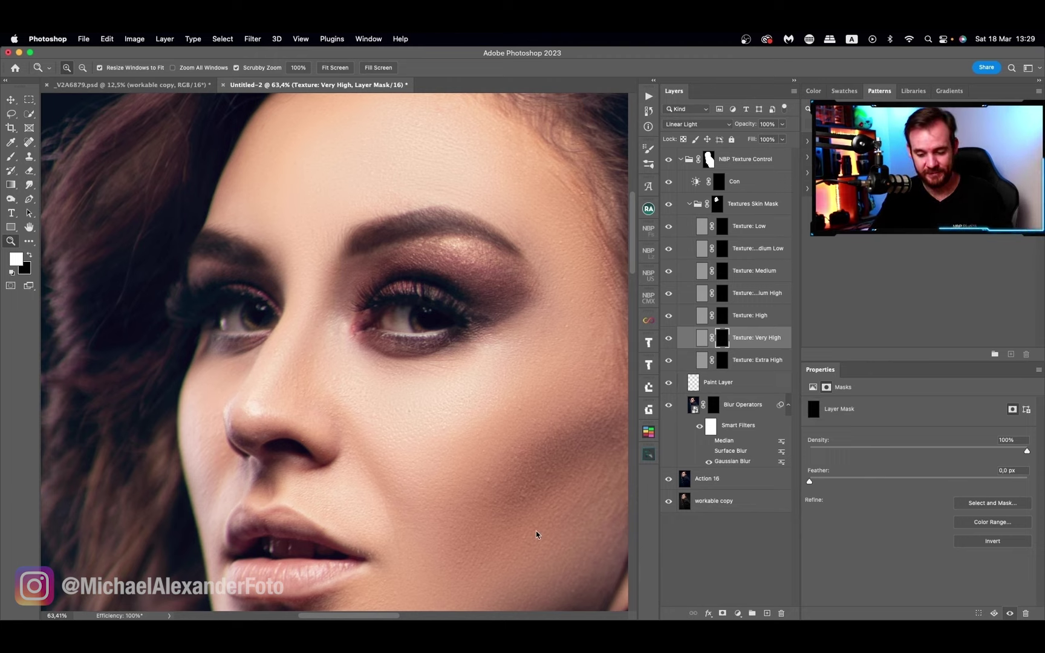
key("super+i")
key("super+i")
key("super+i")
key("super+i")
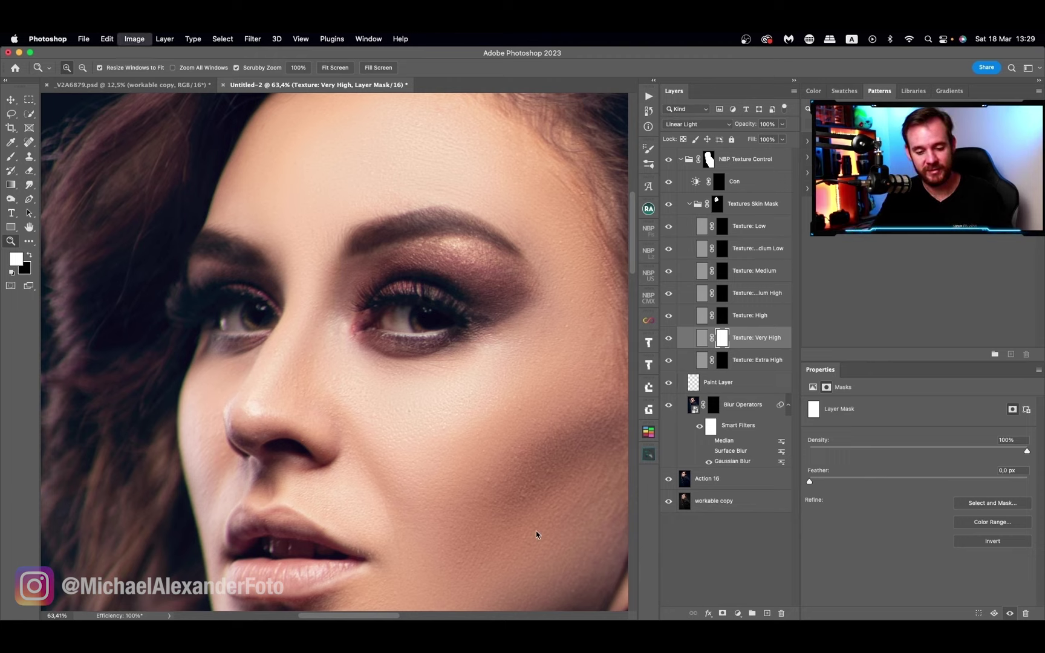
key("super+i")
left_click_drag(517, 513, 475, 505)
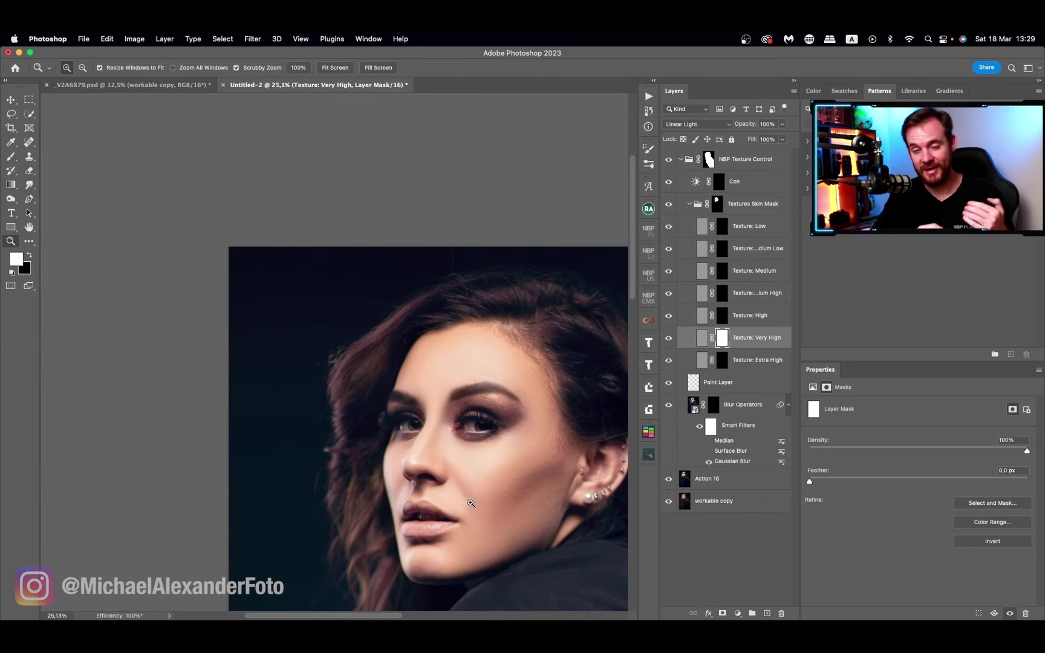
left_click_drag(492, 456, 522, 416)
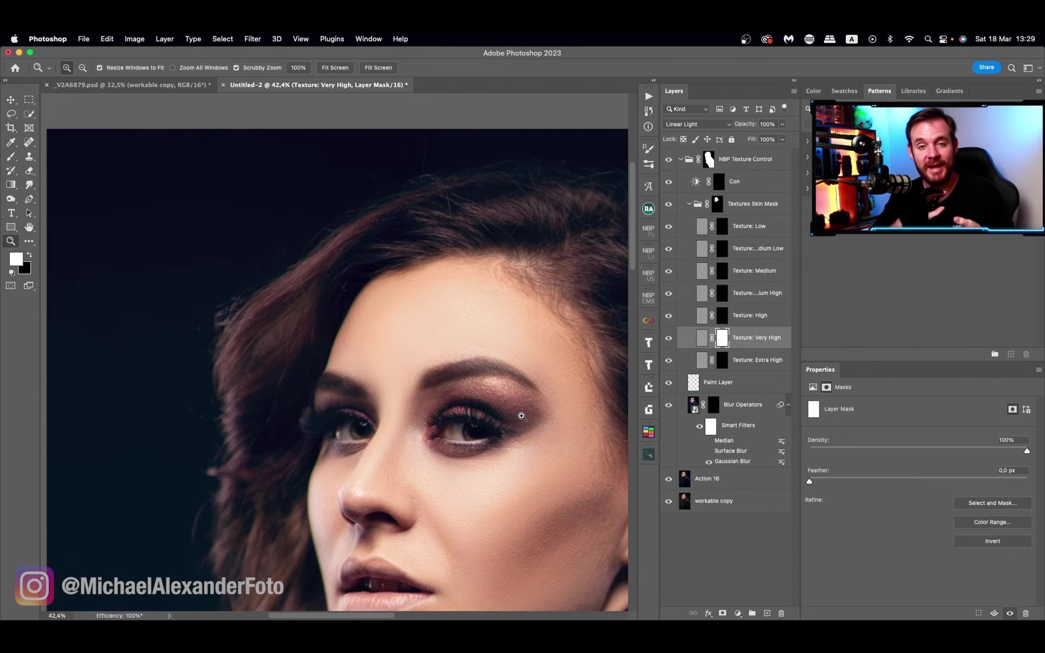
key("super+i")
left_click_drag(526, 422, 419, 416)
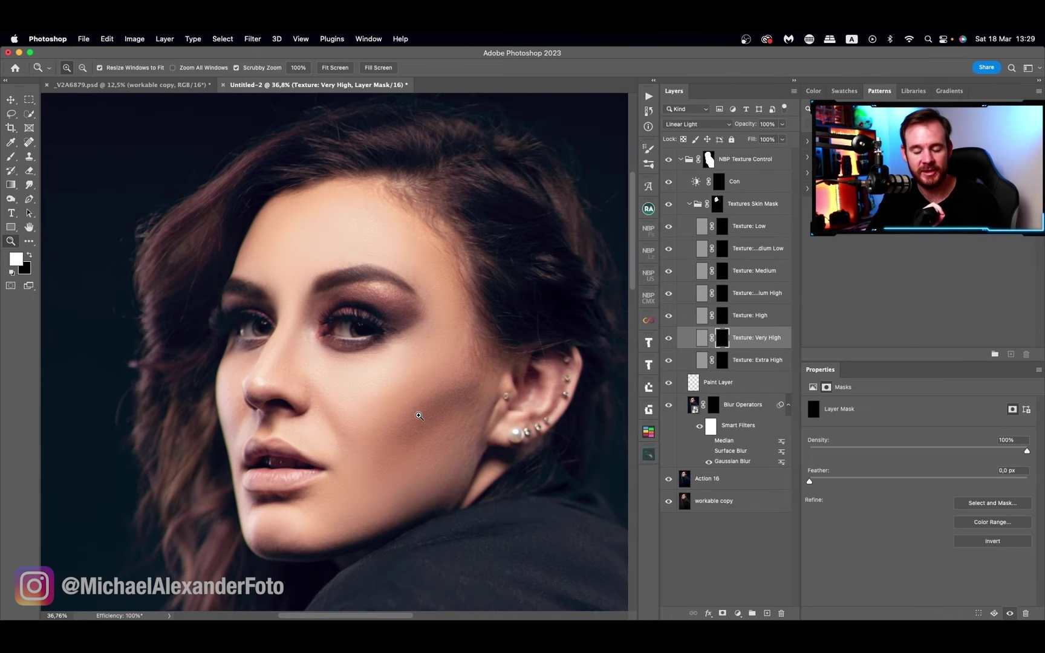
Invert the Texture: Low layer mask to white to apply the coarse texture to the skin.
key("alt+]")
key("alt+]")
key("alt+]")
key("alt+]")
key("alt+]")
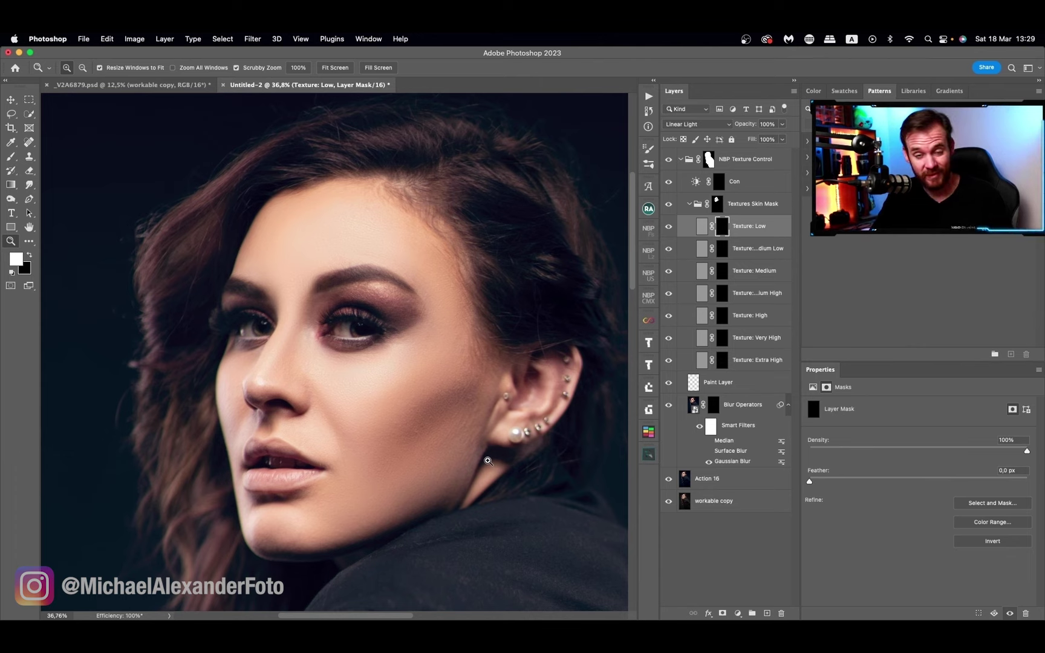
key("ctrl+i")
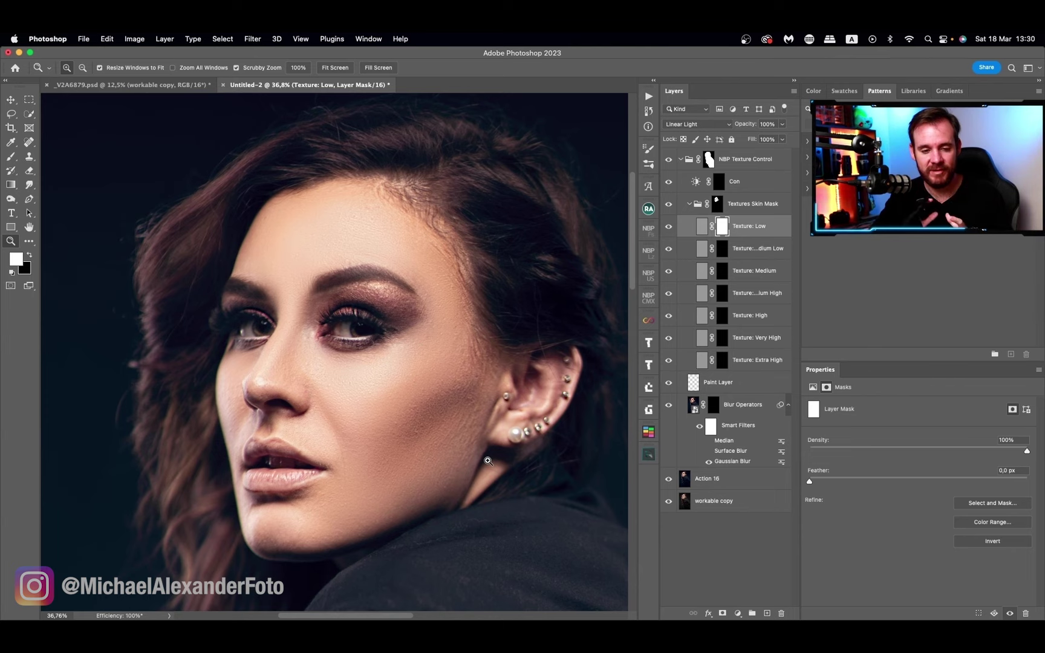
Limit the Texture: Low layer with the Deep Shadows action and compare the face with the layer hidden and shown.
left_click(648, 97)
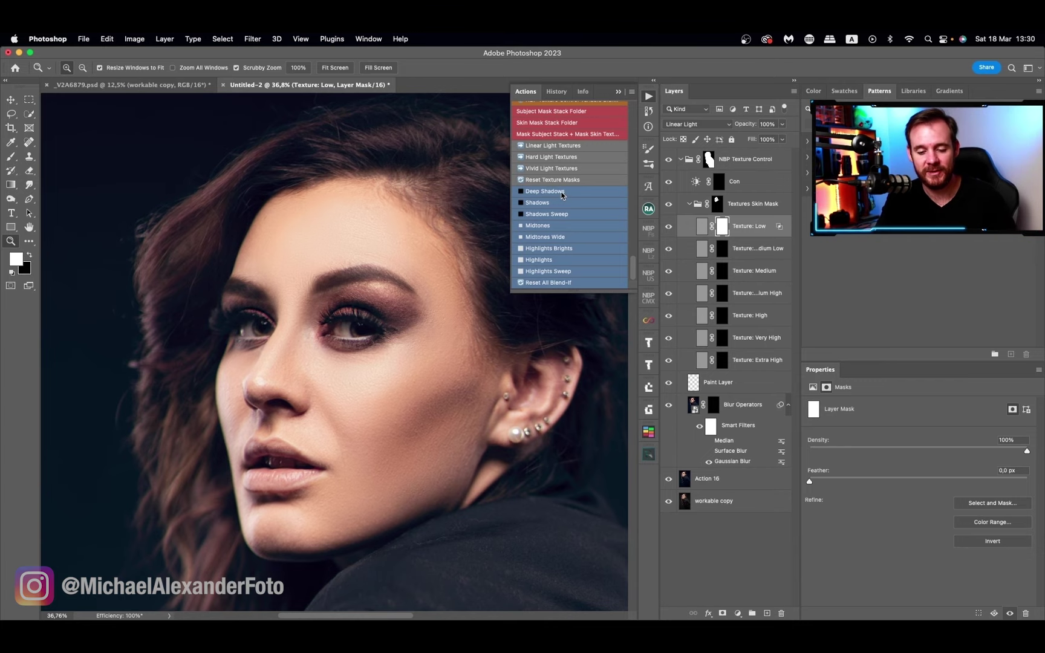
left_click_drag(348, 311, 384, 316)
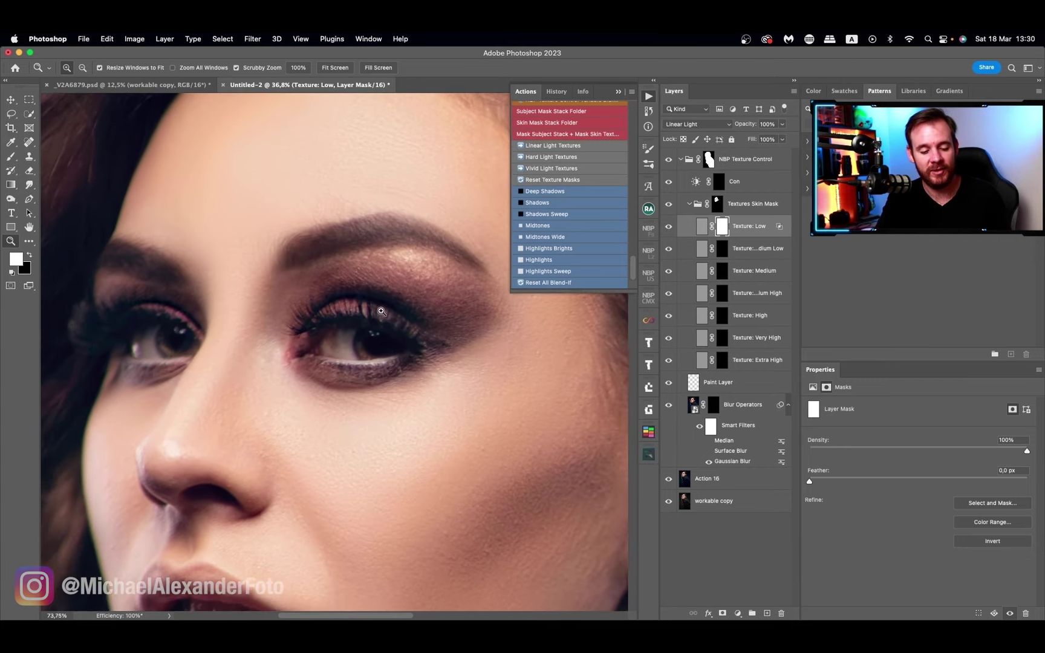
left_click(669, 227)
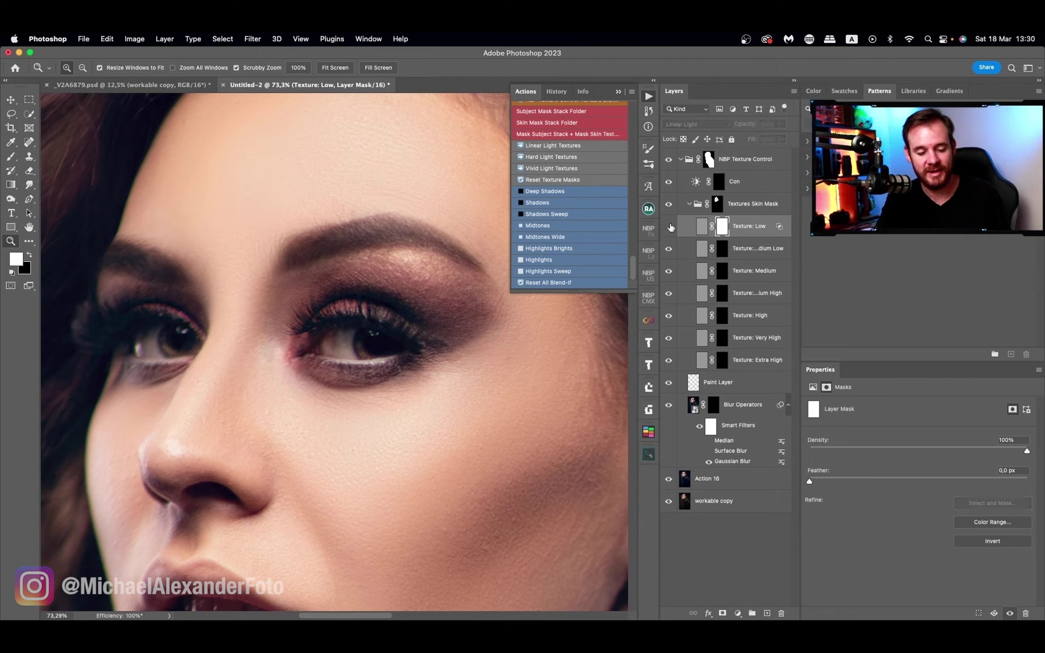
left_click(669, 227)
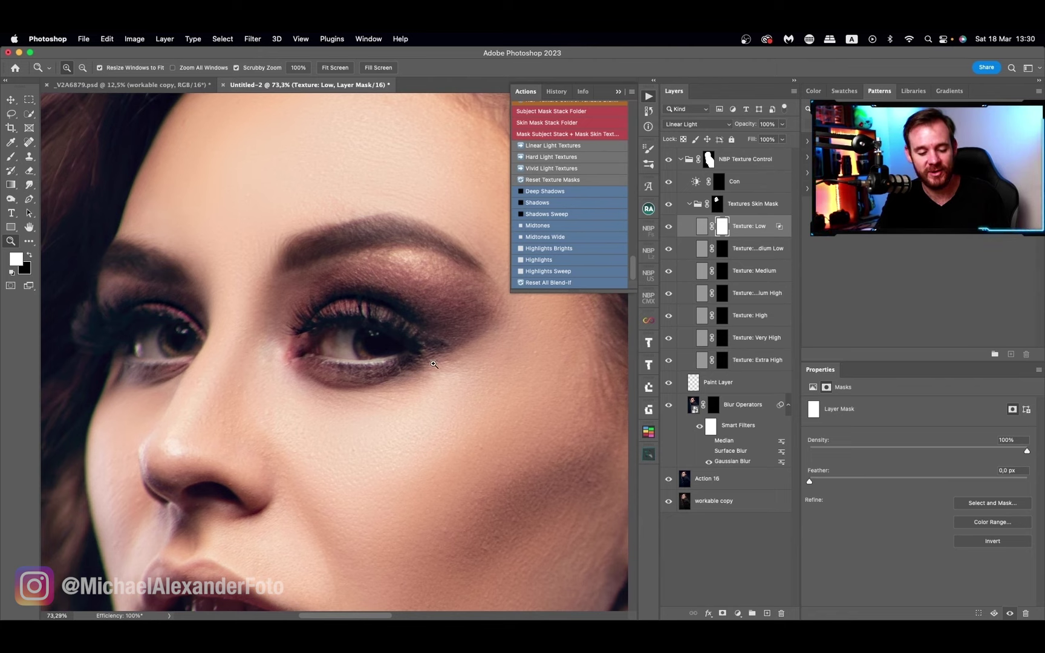
left_click_drag(434, 364, 402, 361)
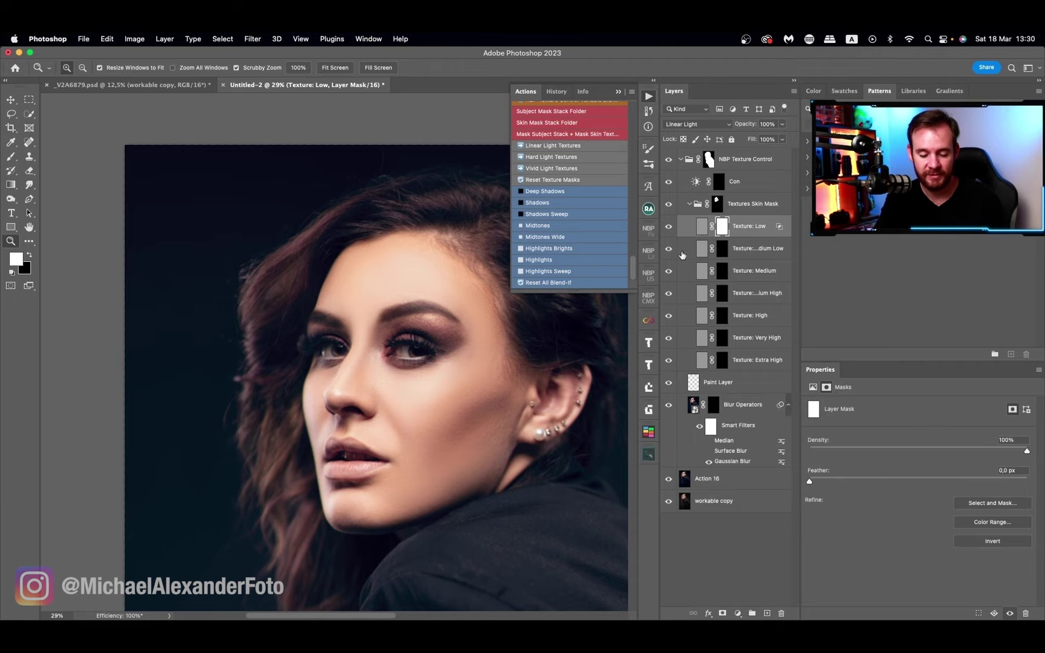
Prepare a black 125 px brush for masking the Texture: Low layer around the eye.
left_click_drag(427, 355, 469, 355)
key("b")
key("x")
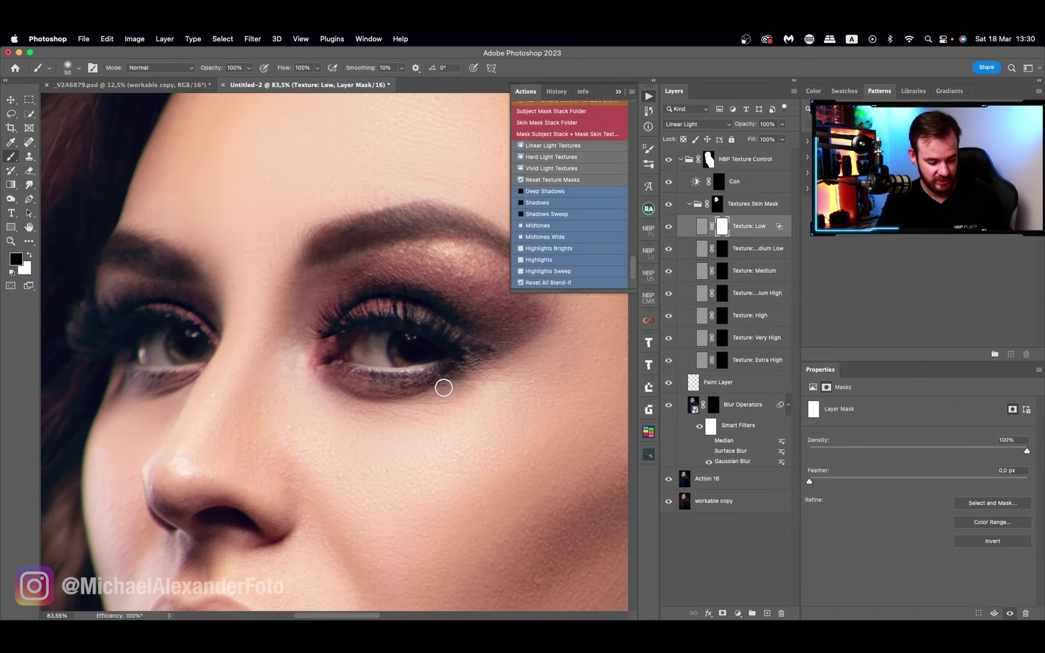
key("bracketright")
key("bracketright")
key("bracketright")
key("bracketright")
key("bracketright")
key("bracketright")
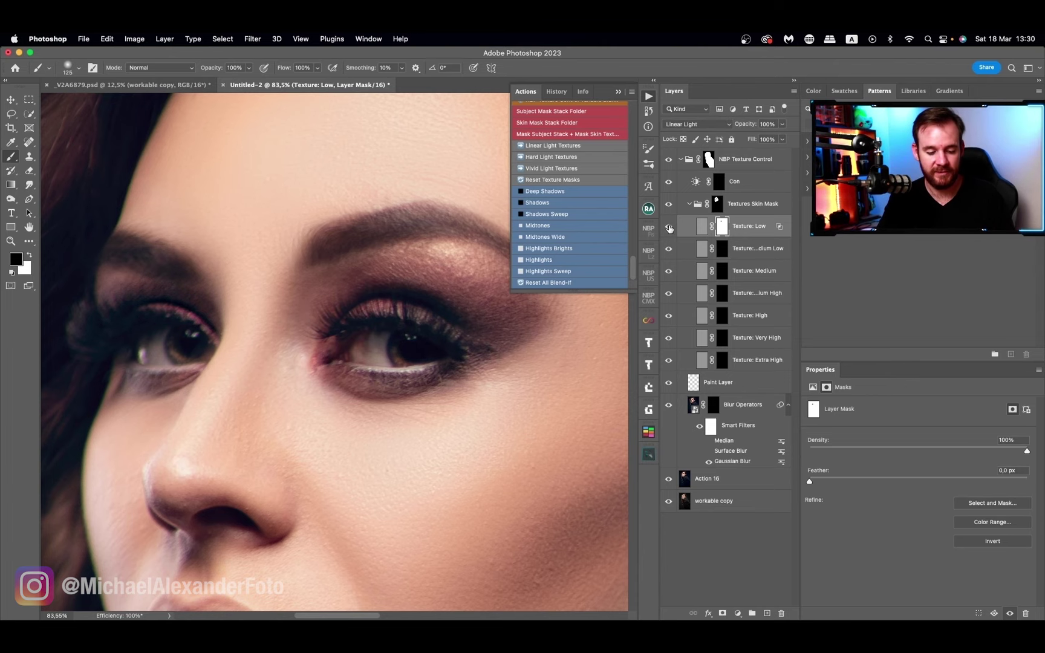
key("super+0")
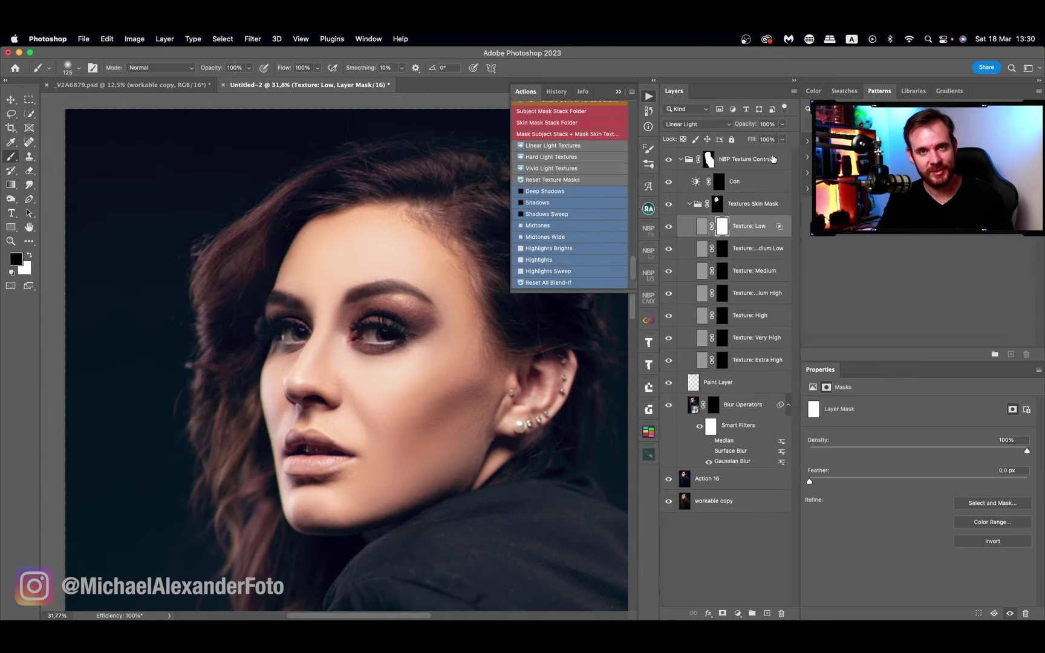
Invert the Texture: Medium Low layer's mask to white and limit the texture with the Deep Shadows action.
left_click(724, 249)
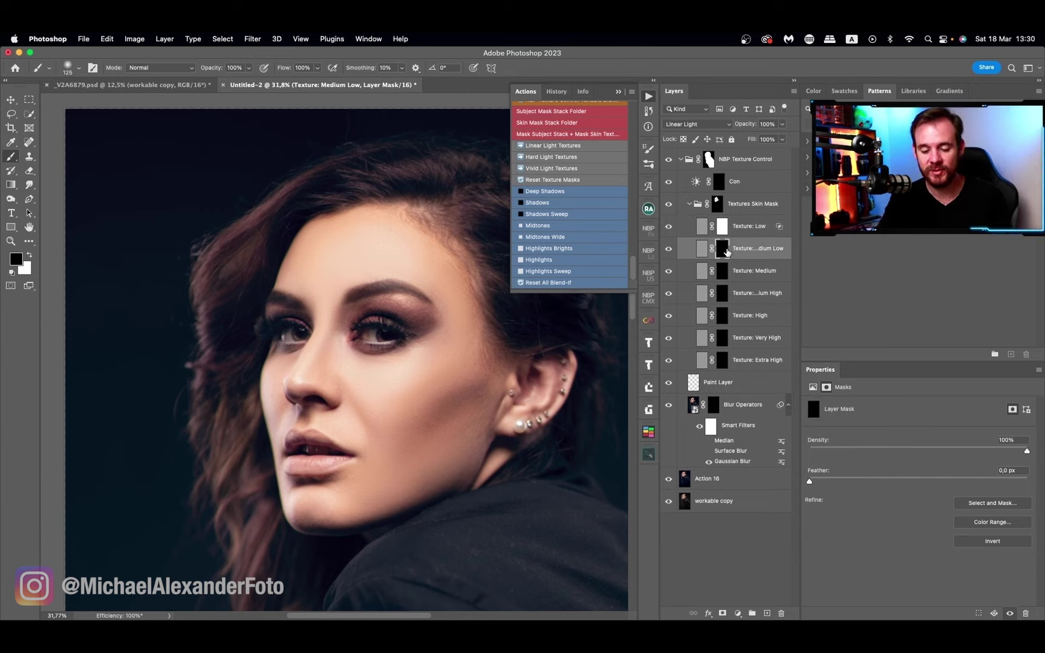
key("super+i")
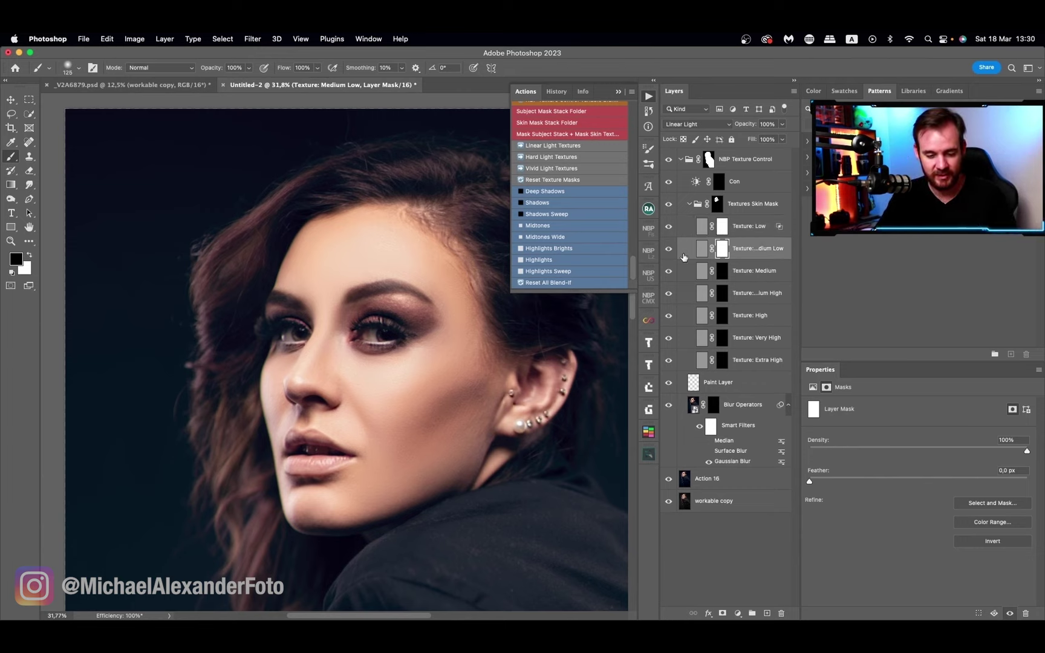
left_click(604, 191)
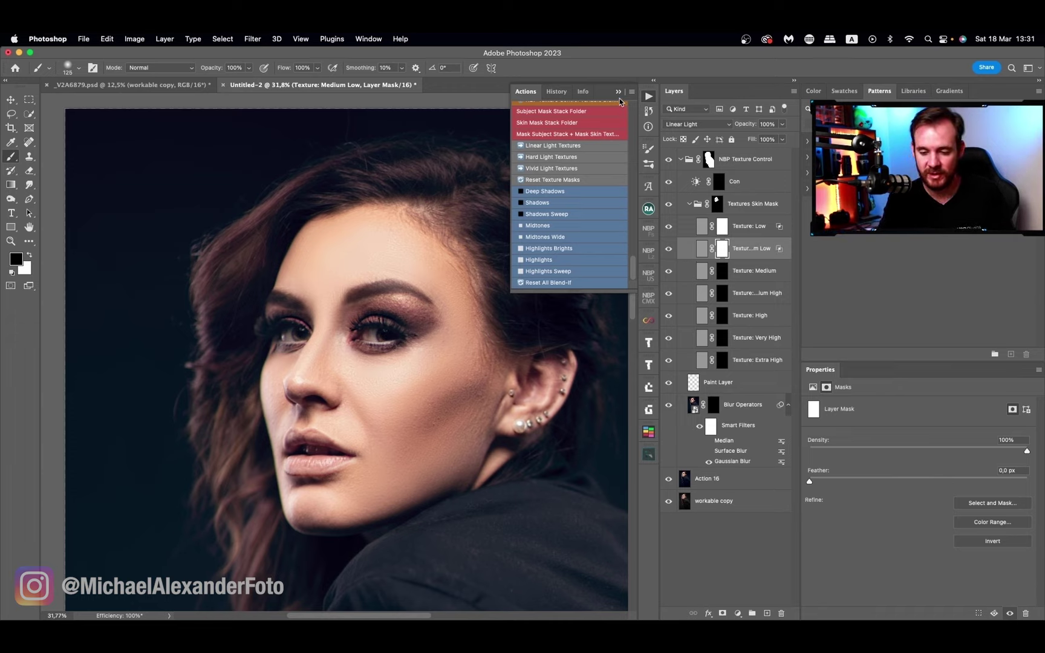
left_click(618, 92)
Compare the face with the texture group and the Texture: Medium Low layer hidden and shown.
left_click(670, 160)
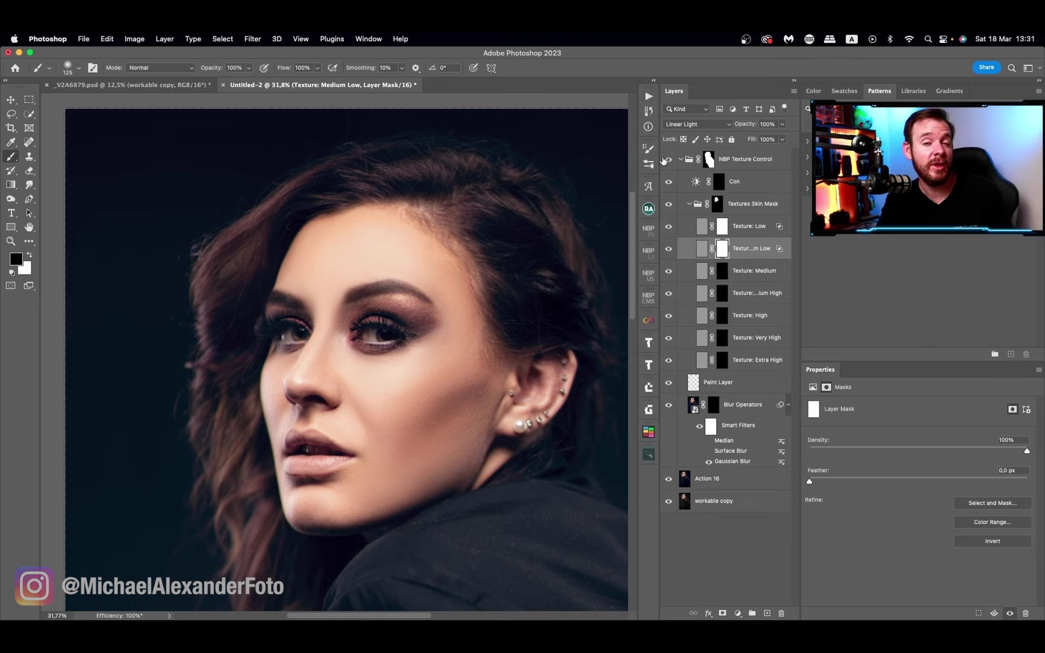
left_click(669, 249)
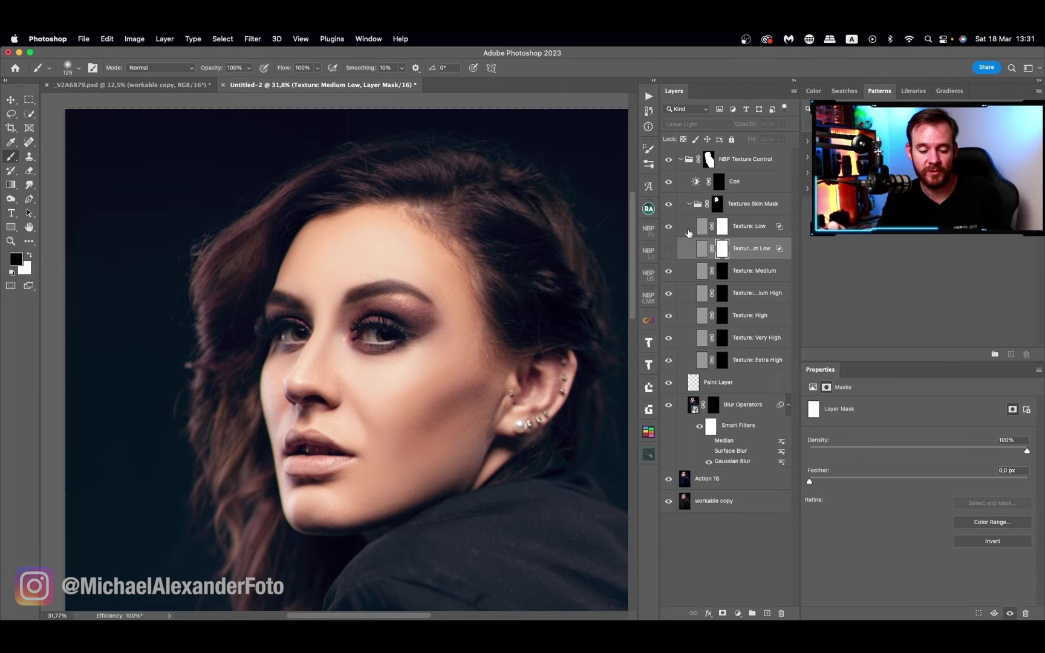
left_click(670, 250)
left_click(669, 250)
left_click(670, 250)
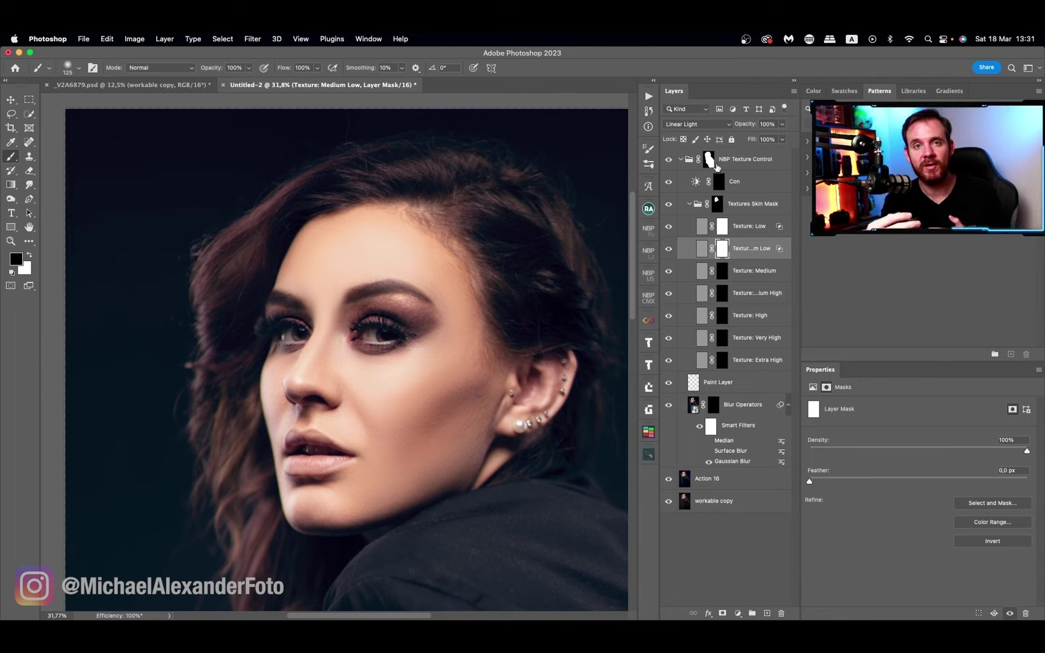
Invert the Texture: Medium layer's mask to white and limit the texture with the Shadows action.
left_click(720, 276)
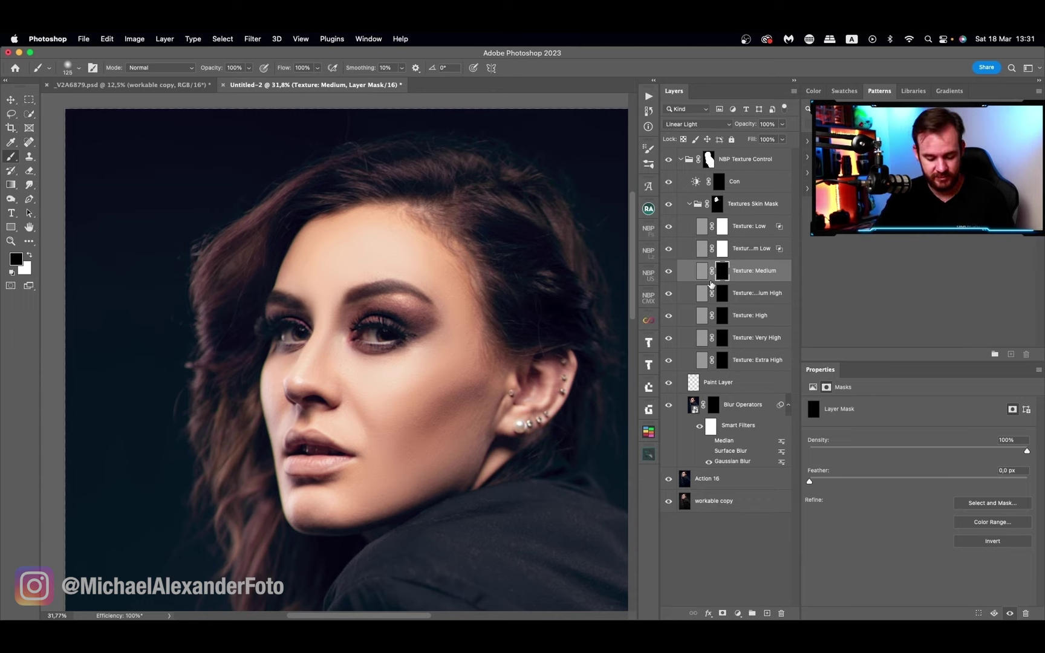
key("super+i")
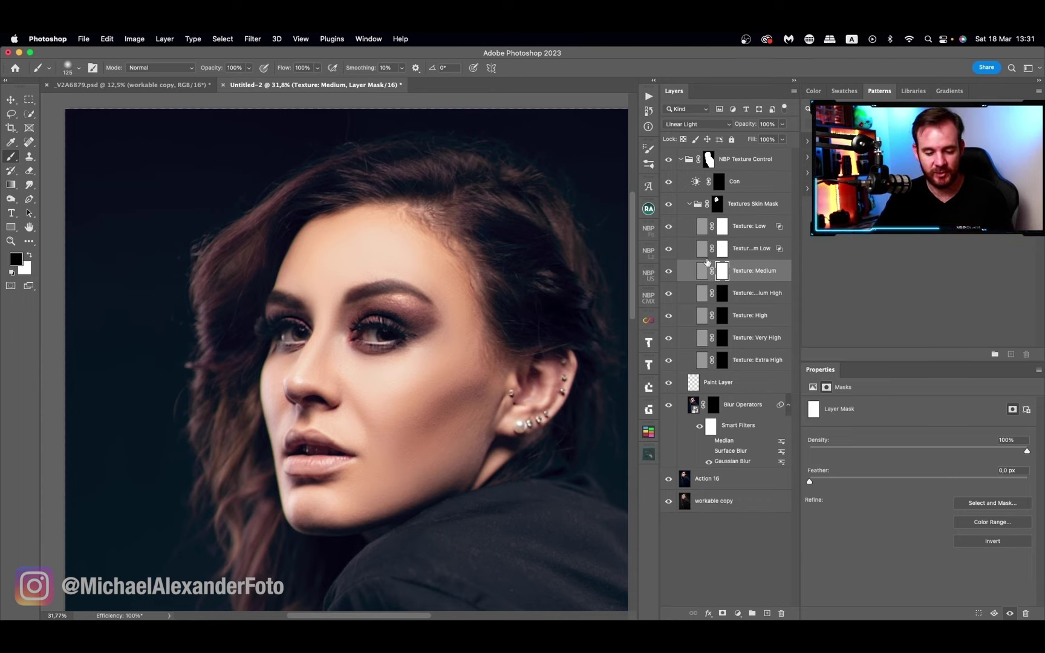
left_click(699, 275)
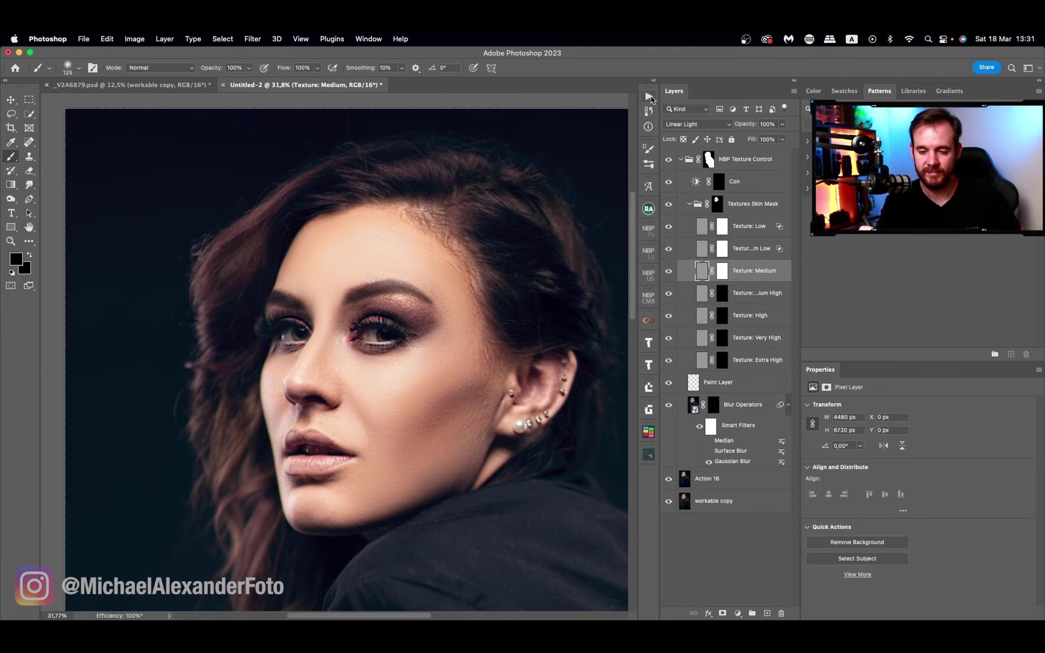
left_click(649, 97)
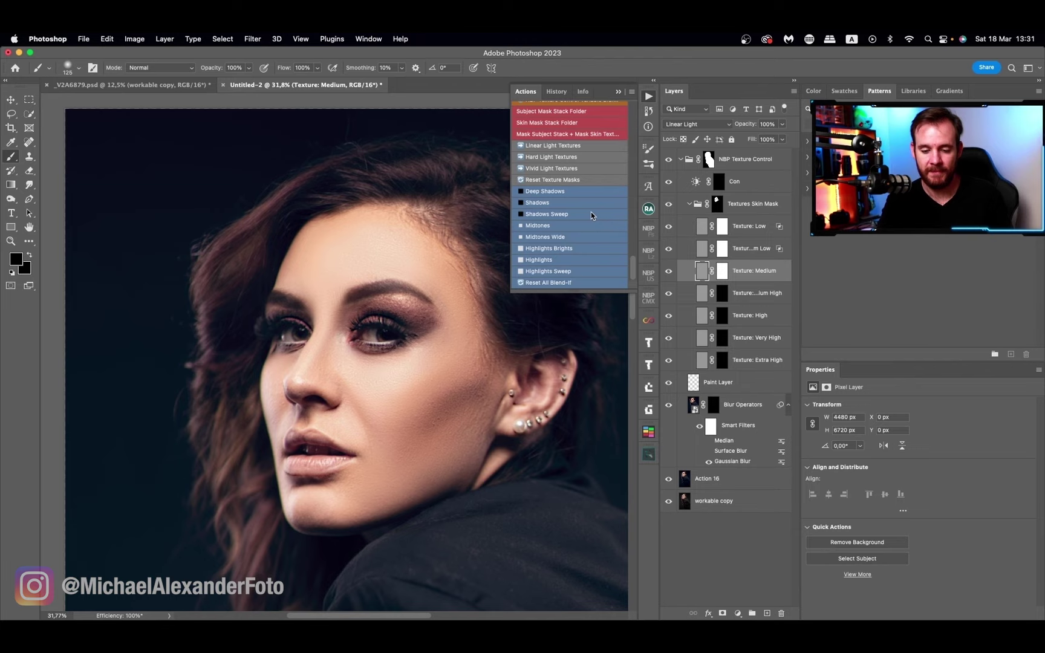
left_click(591, 204)
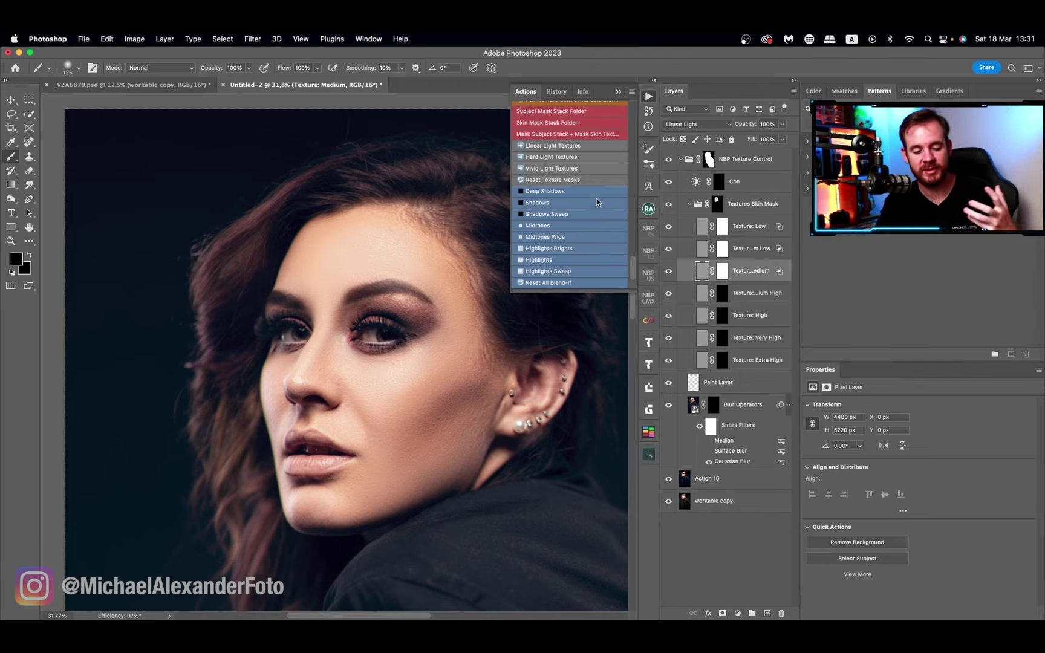
left_click(618, 91)
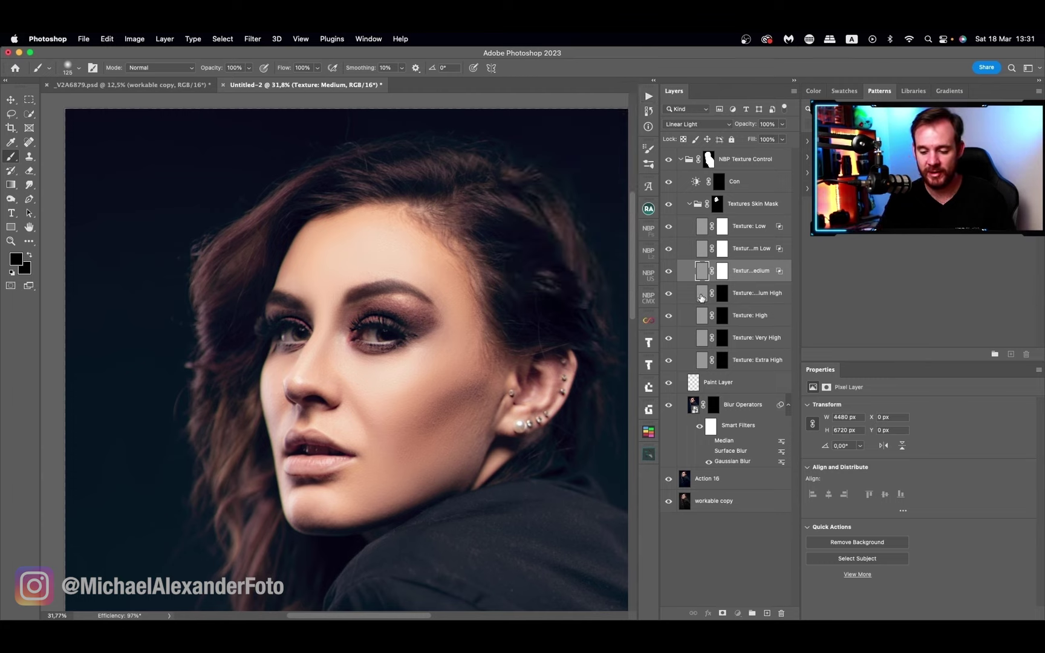
Invert the Texture: Medium High layer's mask to white and limit the texture with the Highlights action.
left_click(721, 294)
key("super+i")
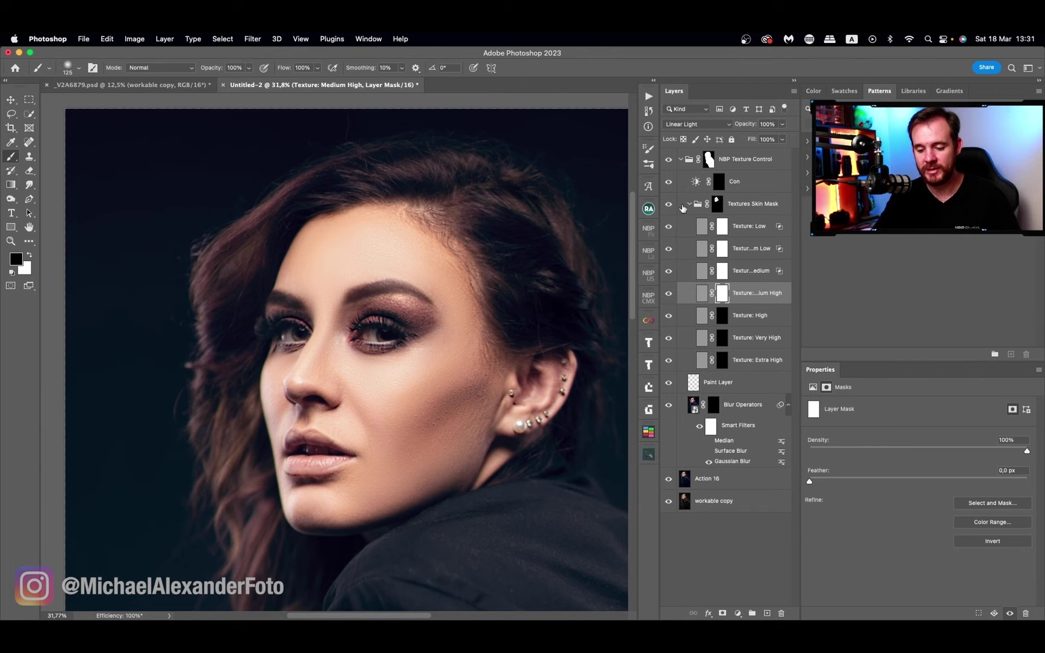
left_click(649, 95)
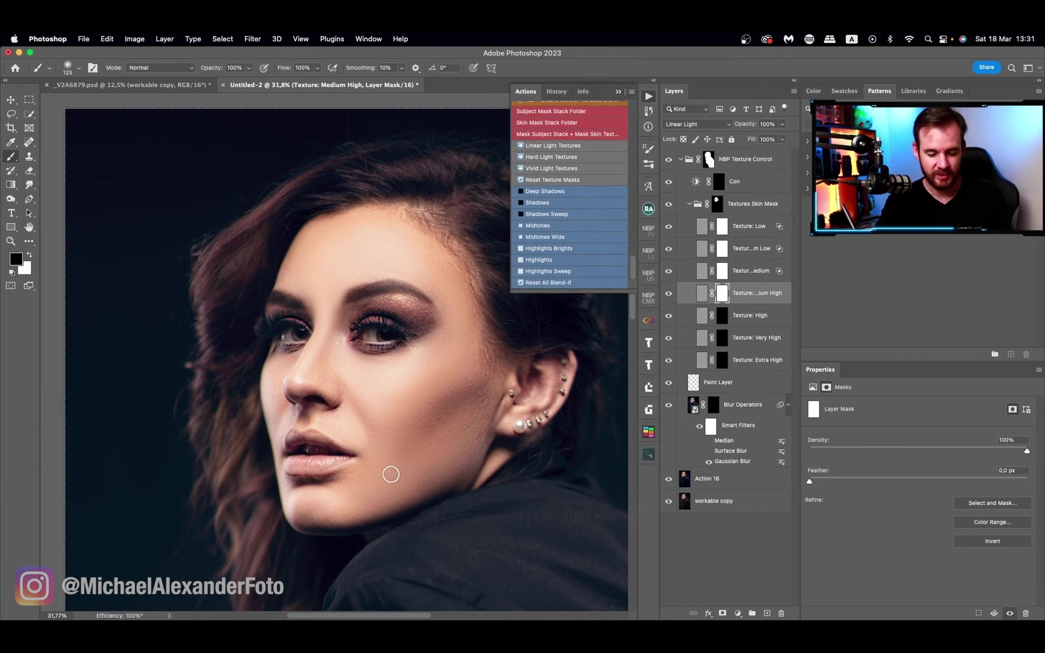
left_click(564, 259)
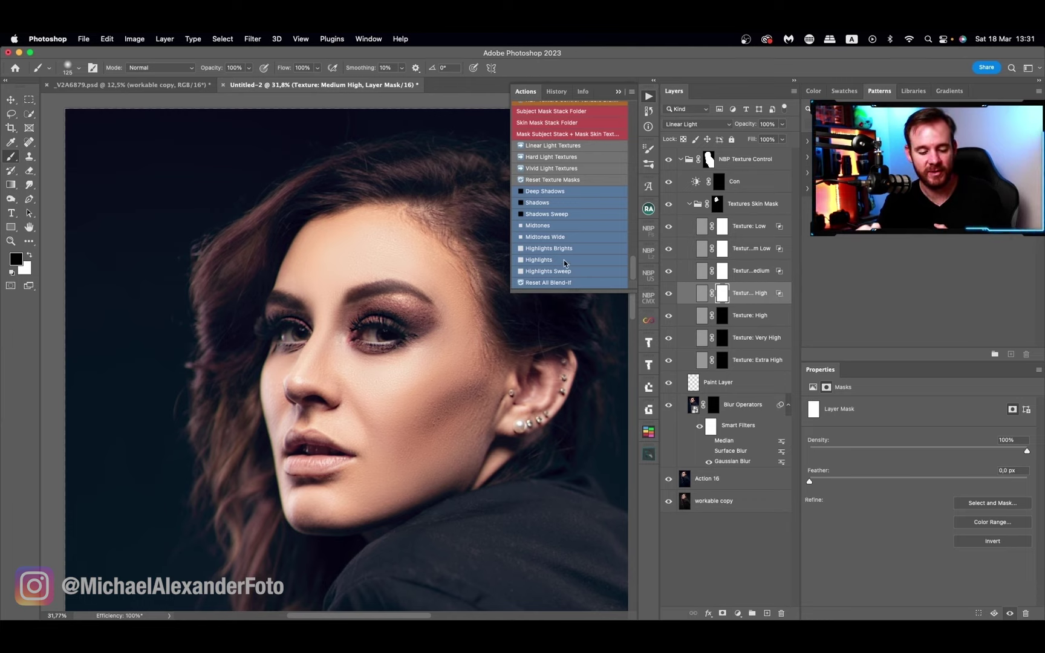
Compare the forehead and eye area with the Texture: Medium High layer hidden and shown.
key("z")
left_click_drag(411, 257, 438, 249)
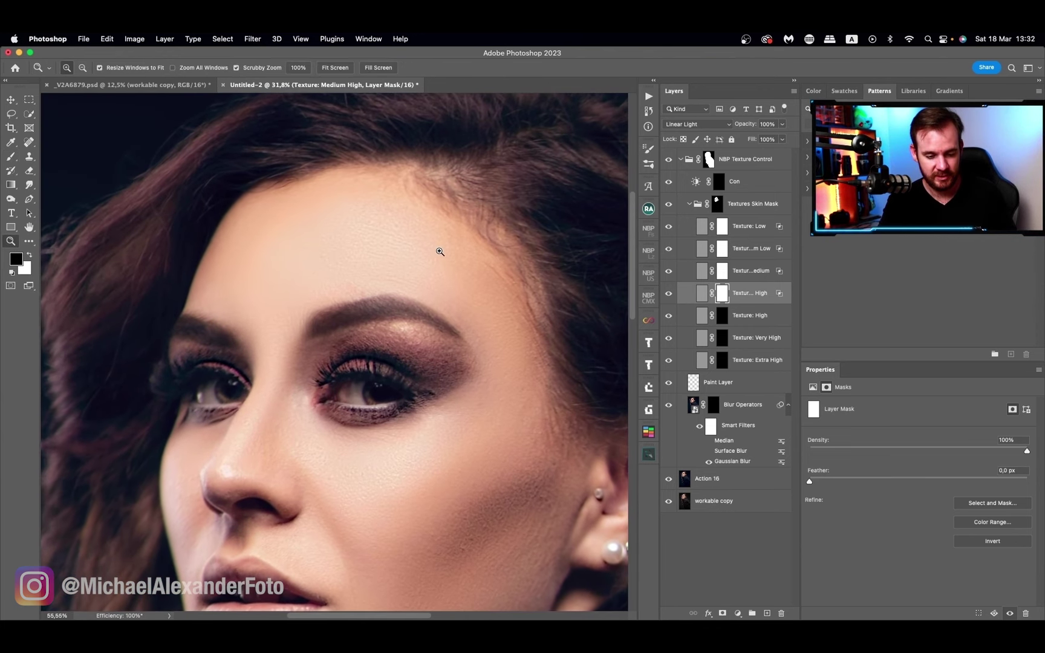
key("b")
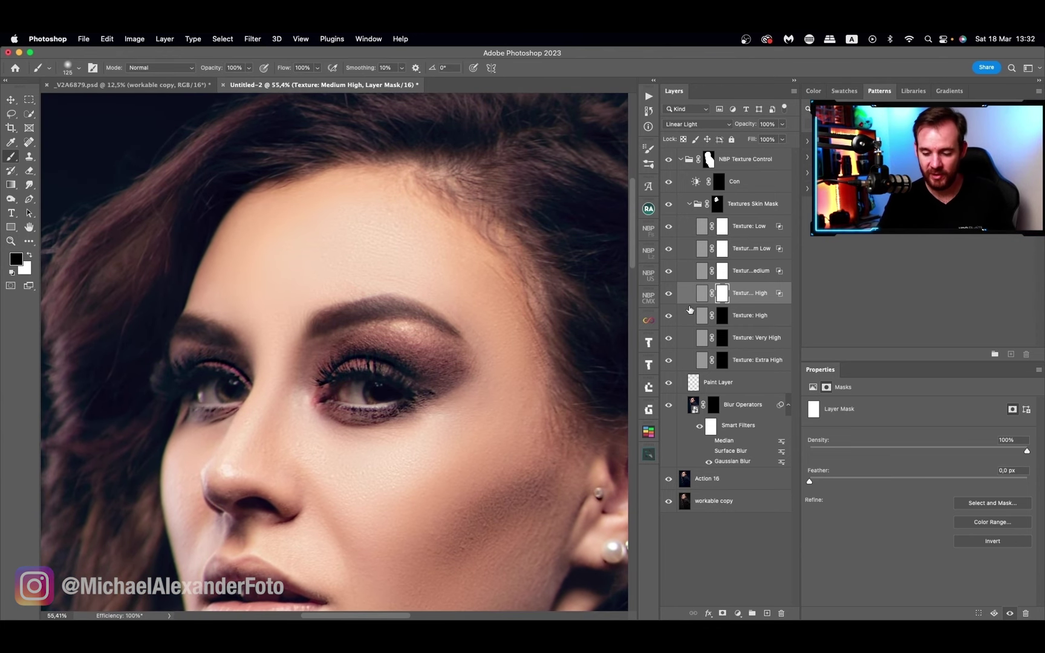
left_click(670, 294)
left_click(669, 294)
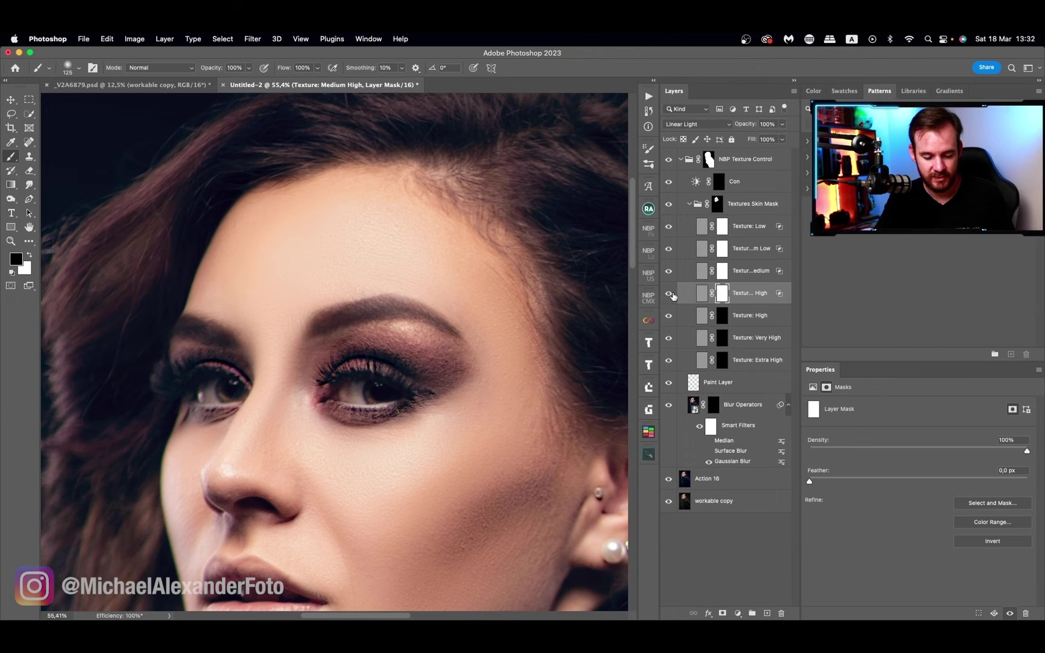
Invert the Texture: High layer's mask to white and limit the texture with a blend-if action.
left_click(722, 315)
scroll(415, 443, "down", 3)
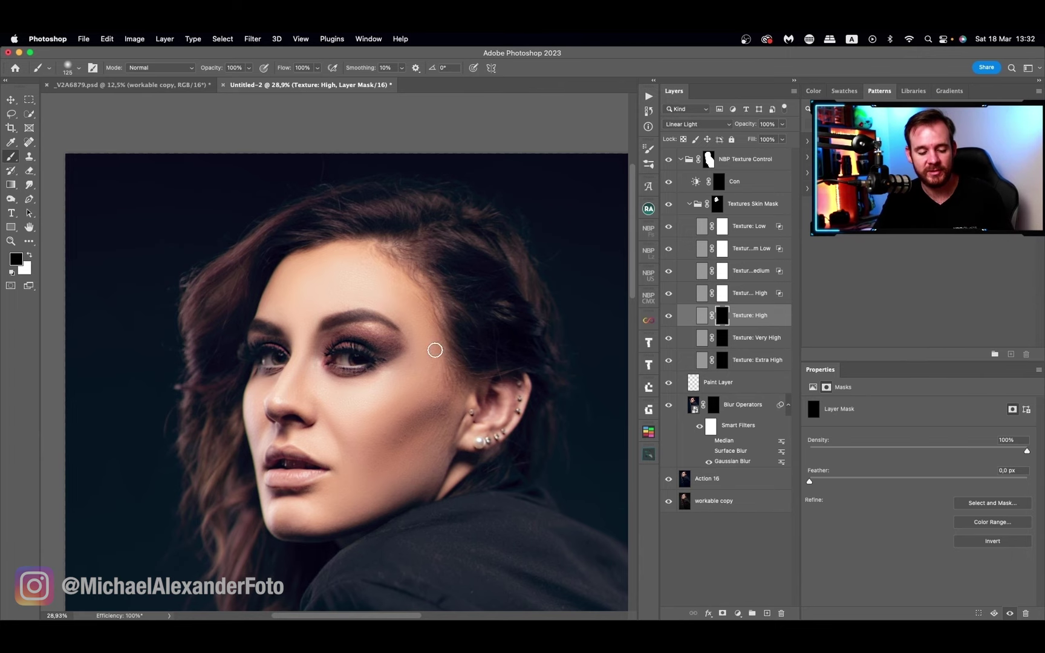
key("ctrl+i")
scroll(440, 346, "up", 2)
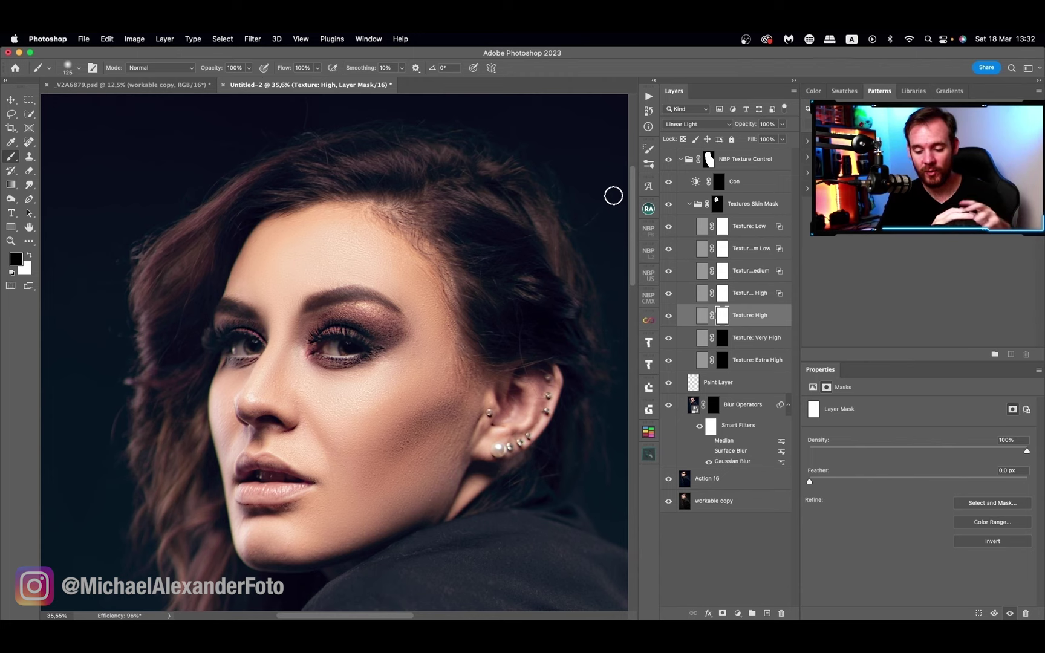
left_click(649, 97)
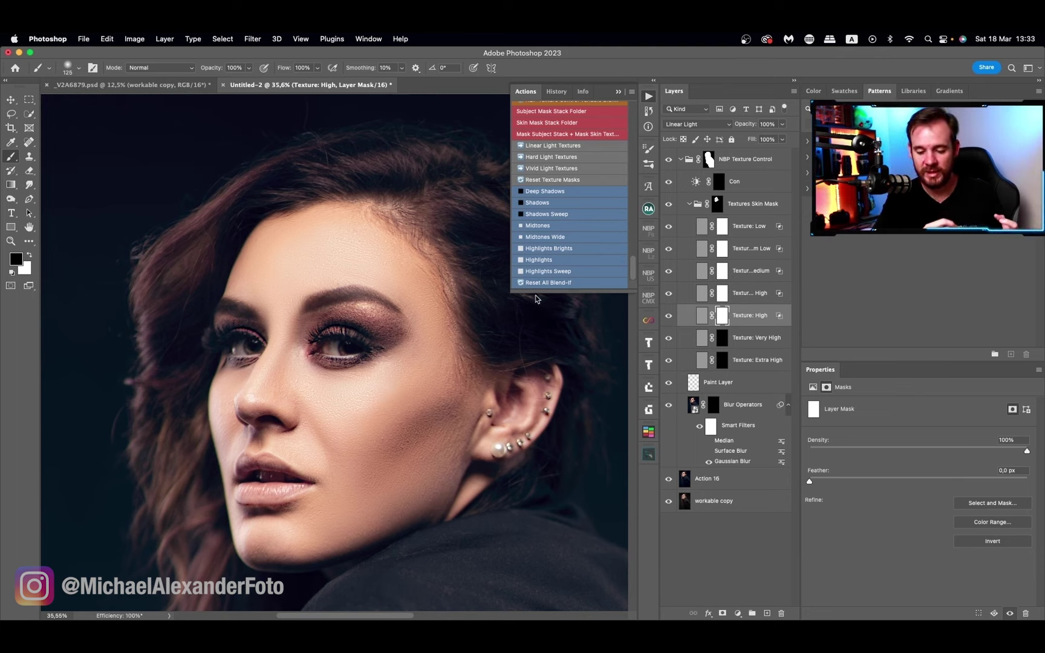
Invert the Texture: Very High and Texture: Extra High masks to white and limit both layers with blend-if actions.
left_click(724, 338)
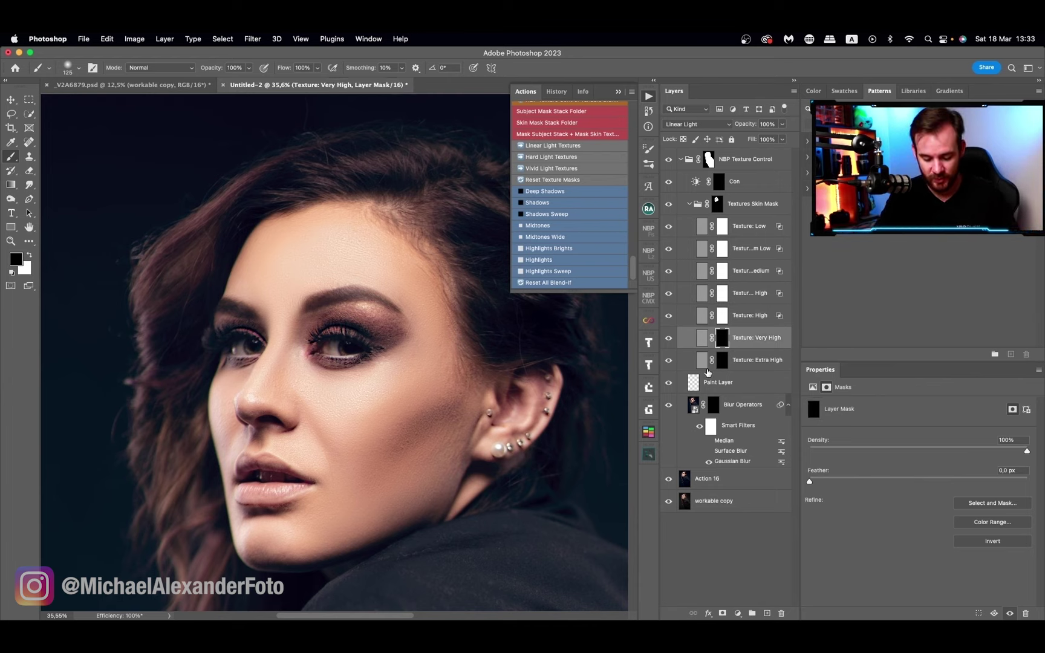
key("super+i")
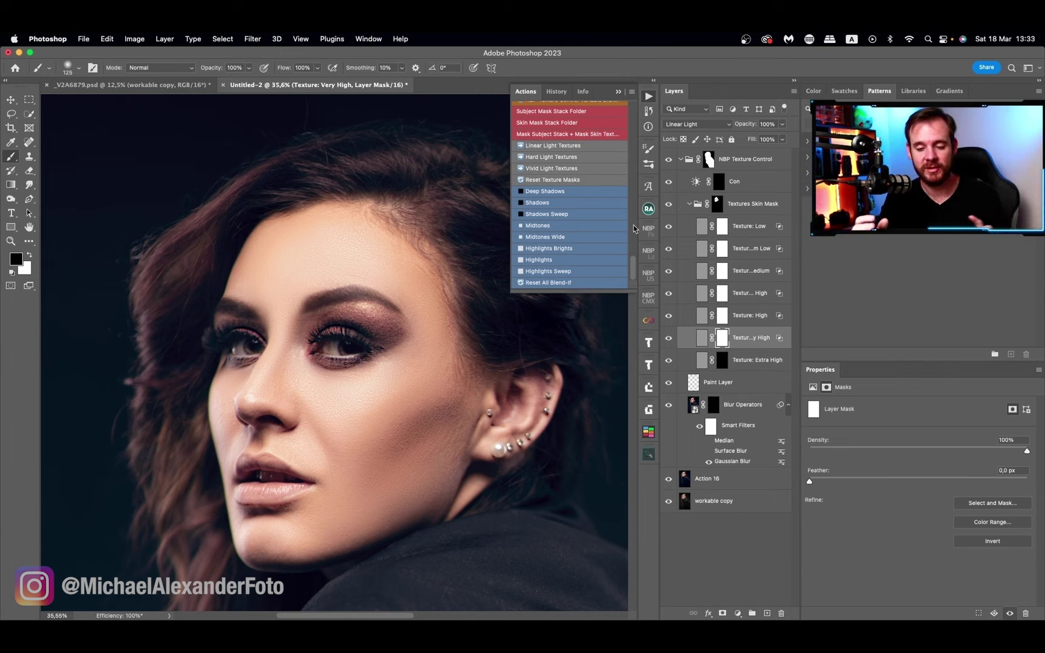
left_click(732, 364)
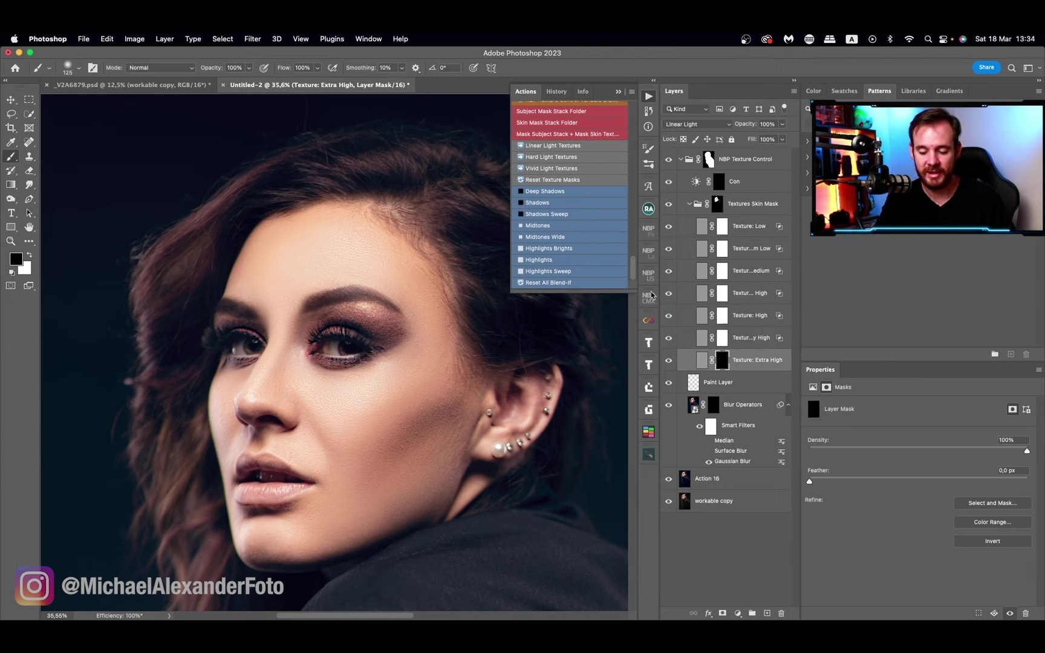
key("super+i")
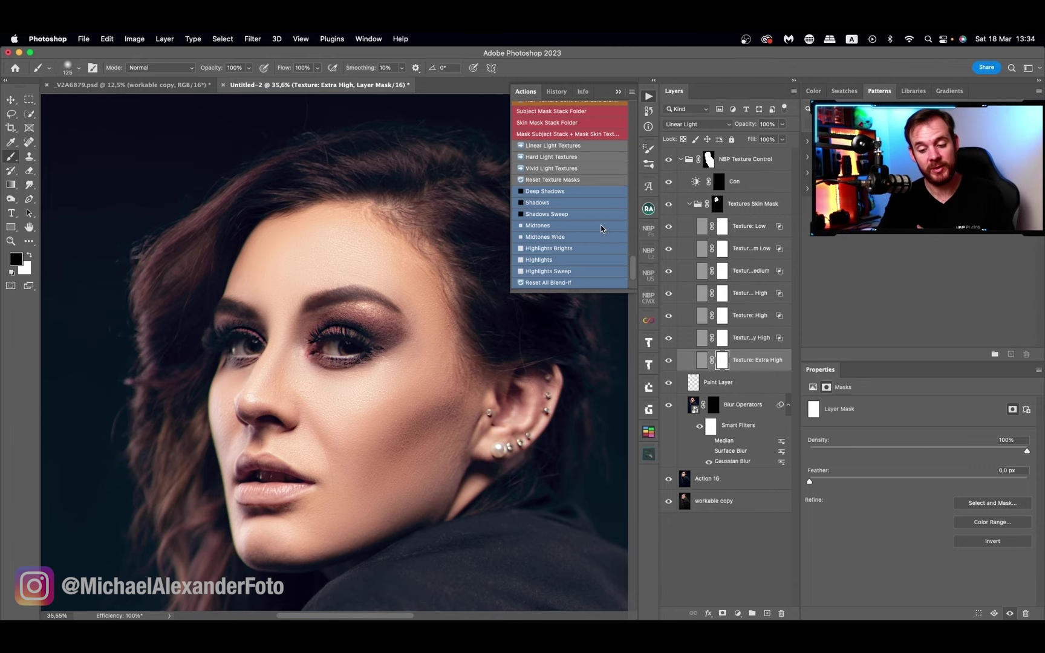
left_click(618, 92)
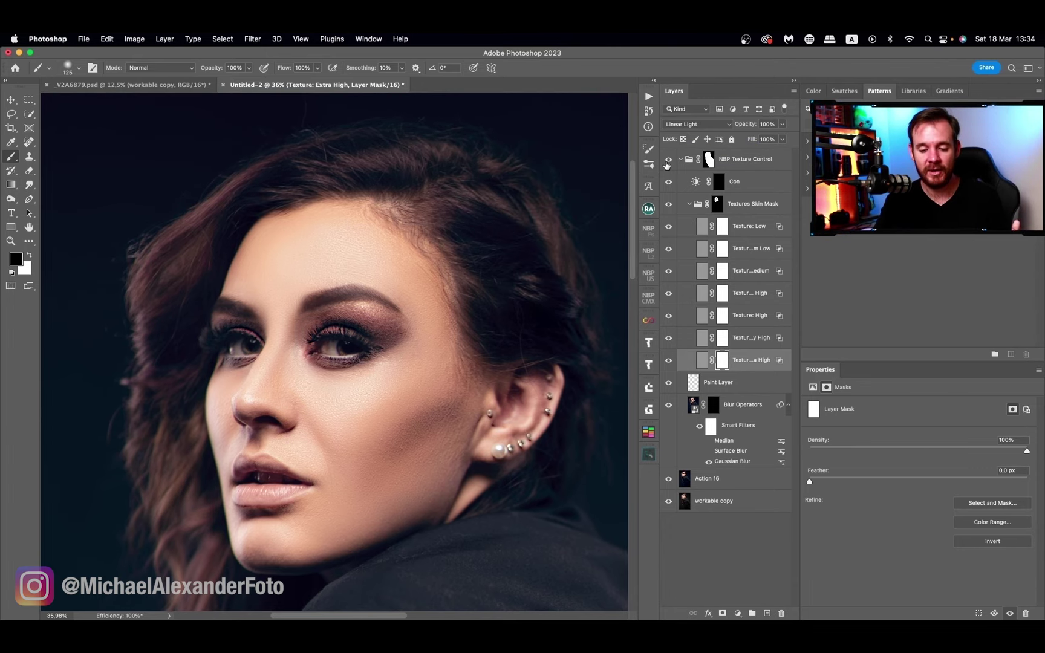
Compare the portrait with the NBP Texture Control group hidden and shown, and inspect the skin around the eye up close.
left_click(667, 161)
left_click(668, 161)
key("z")
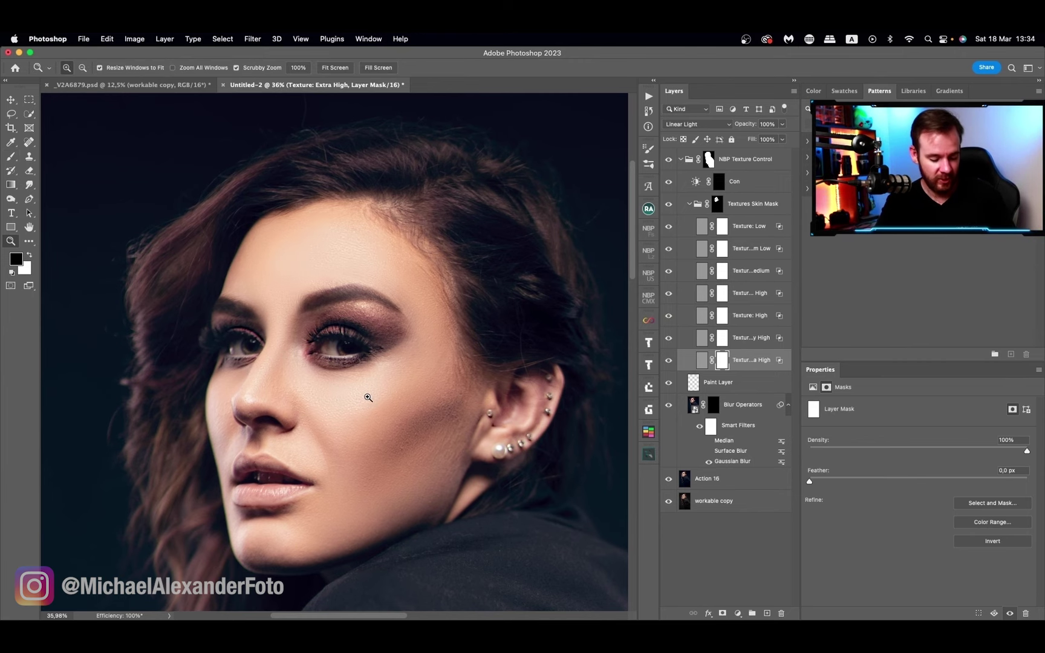
left_click_drag(401, 368, 417, 383)
key("b")
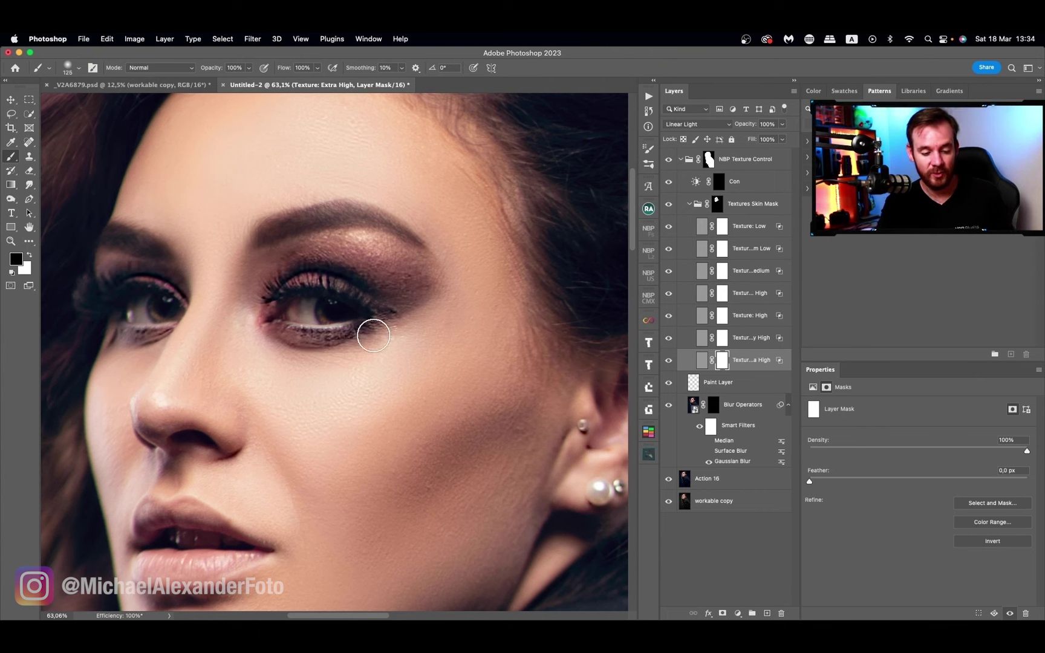
Hide the Texture: Low and Texture: Medium layers, comparing the skin with Texture: Medium Low hidden and shown but keeping it visible.
left_click(669, 248)
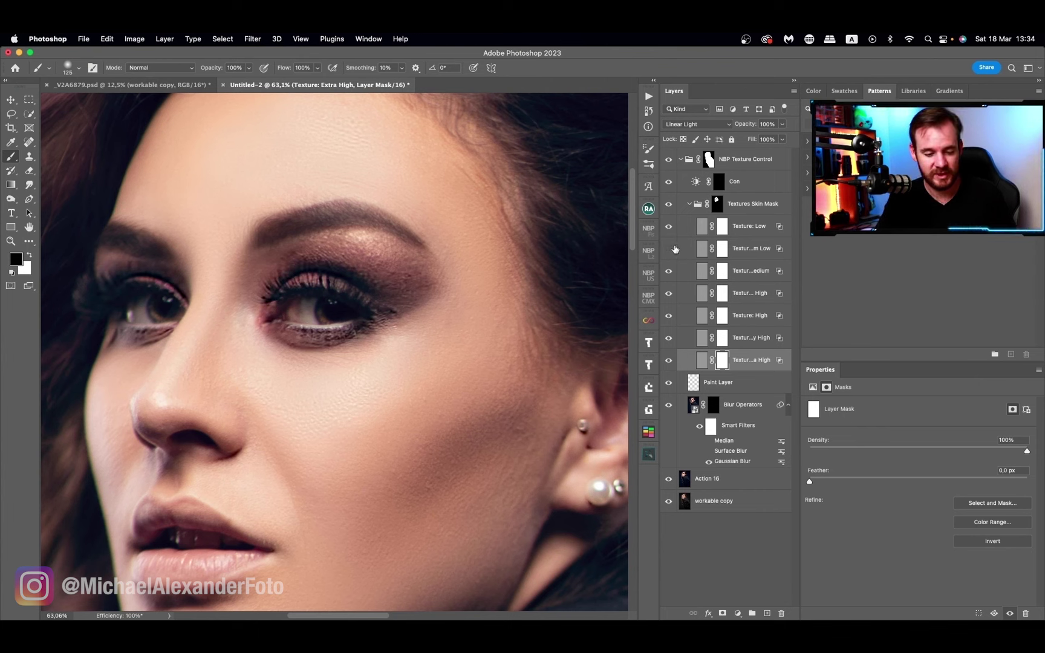
left_click(669, 249)
left_click(668, 226)
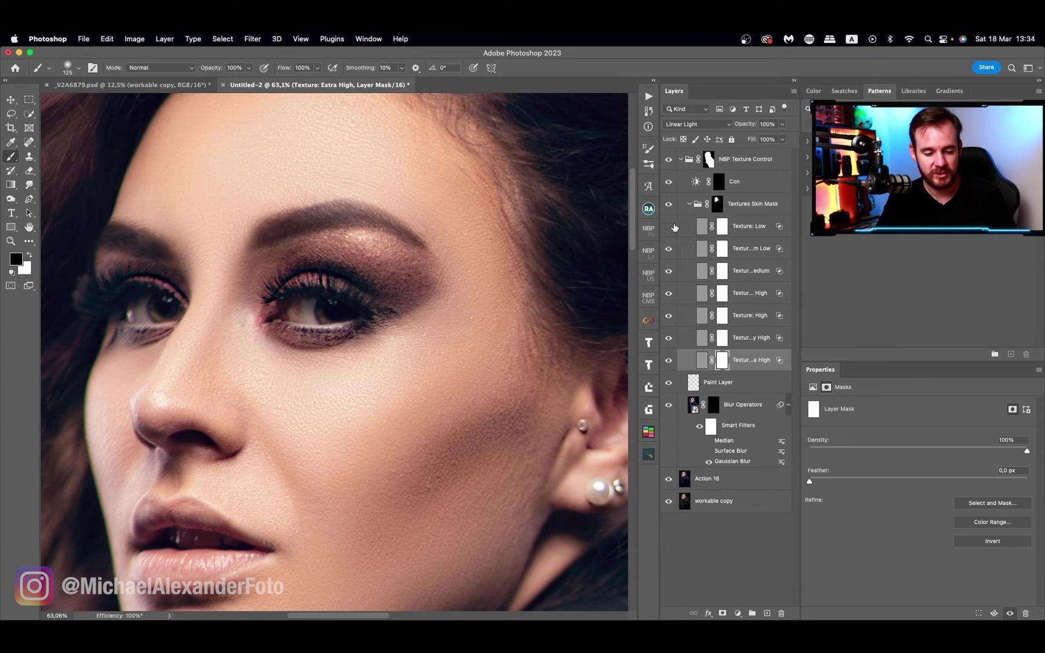
left_click(669, 249)
left_click(669, 270)
left_click(669, 248)
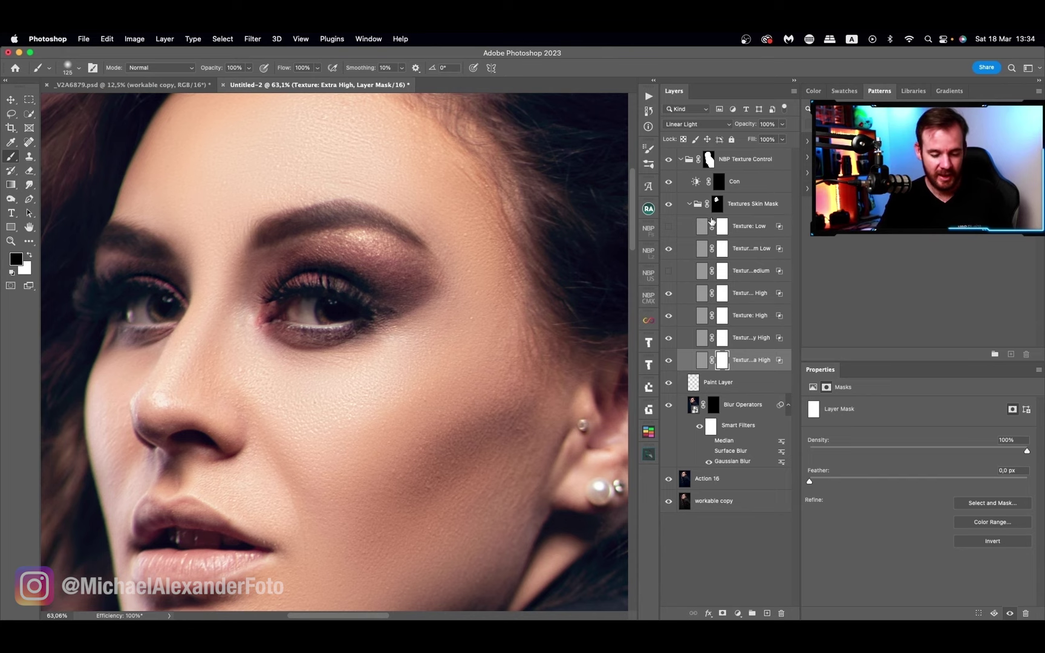
Select the NBP Texture Control group and compare the whole portrait with only the Action 16 layer shown against all layers.
left_click(748, 160)
key("z")
left_click_drag(463, 424, 417, 427)
key("b")
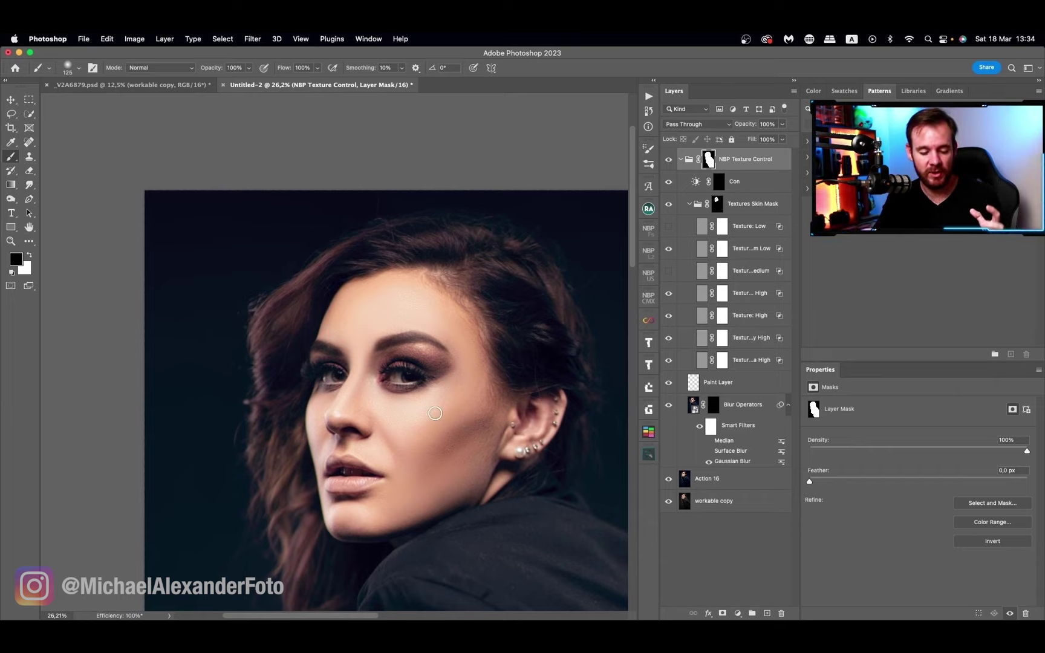
left_click(669, 479, "alt")
left_click(669, 479, "alt")
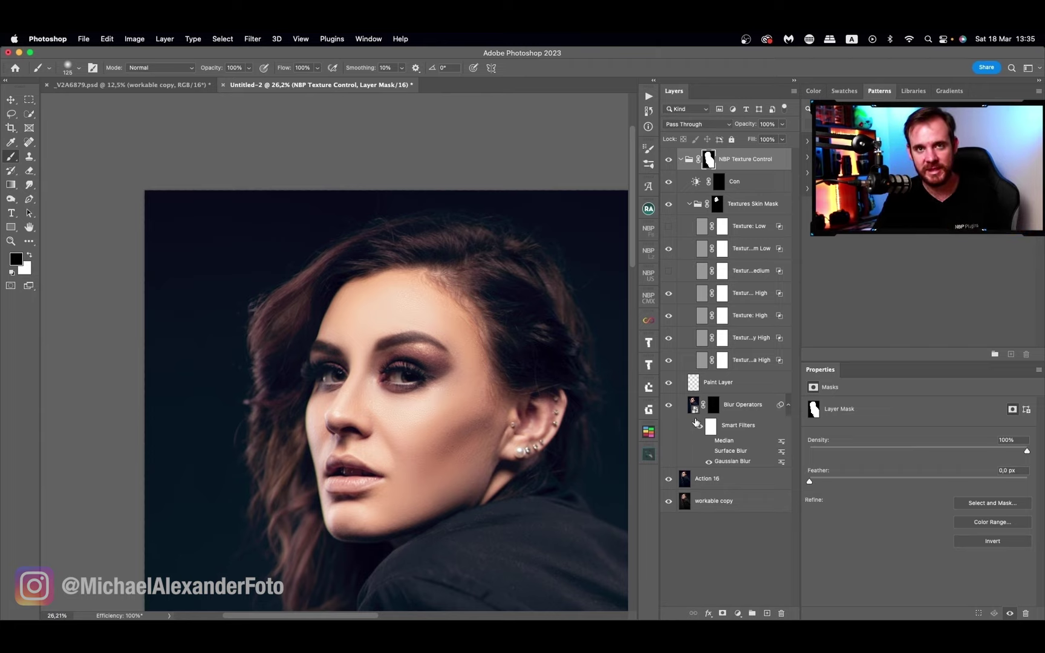
Show the Texture: Low and Texture: Medium layers again and lower the NBP Texture Control group's opacity to 58%.
left_click(669, 226)
left_click(669, 271)
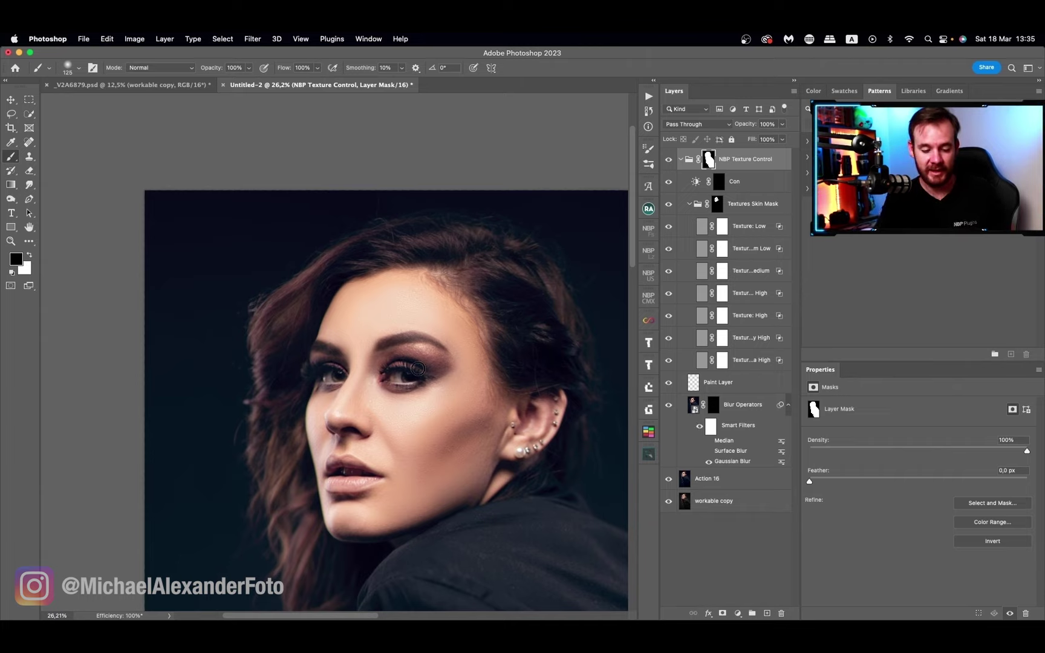
left_click(785, 127)
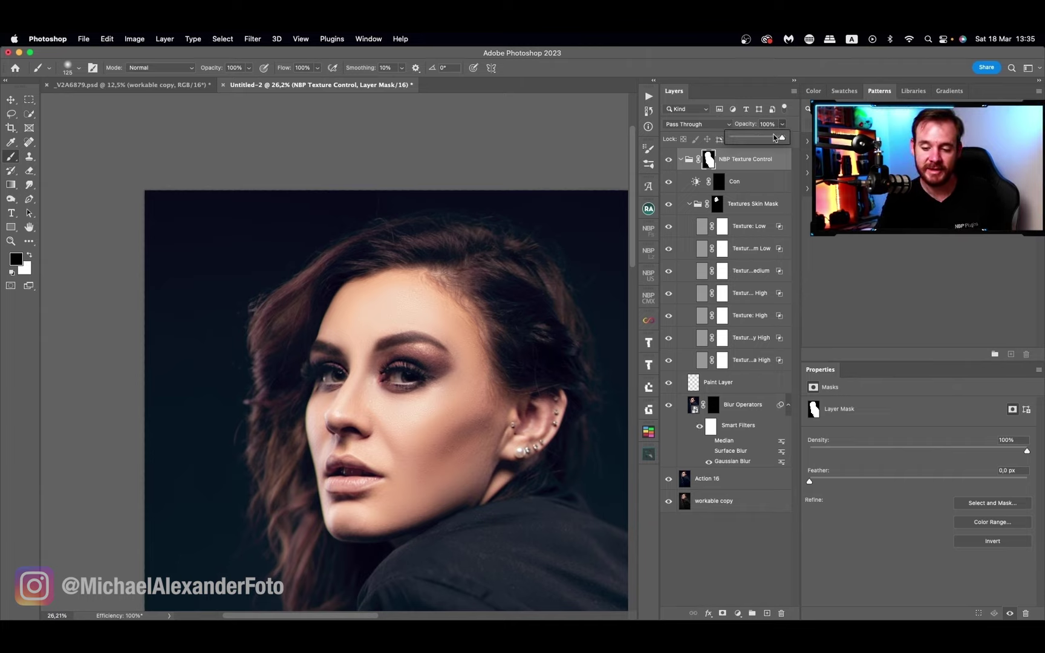
left_click_drag(784, 136, 762, 140)
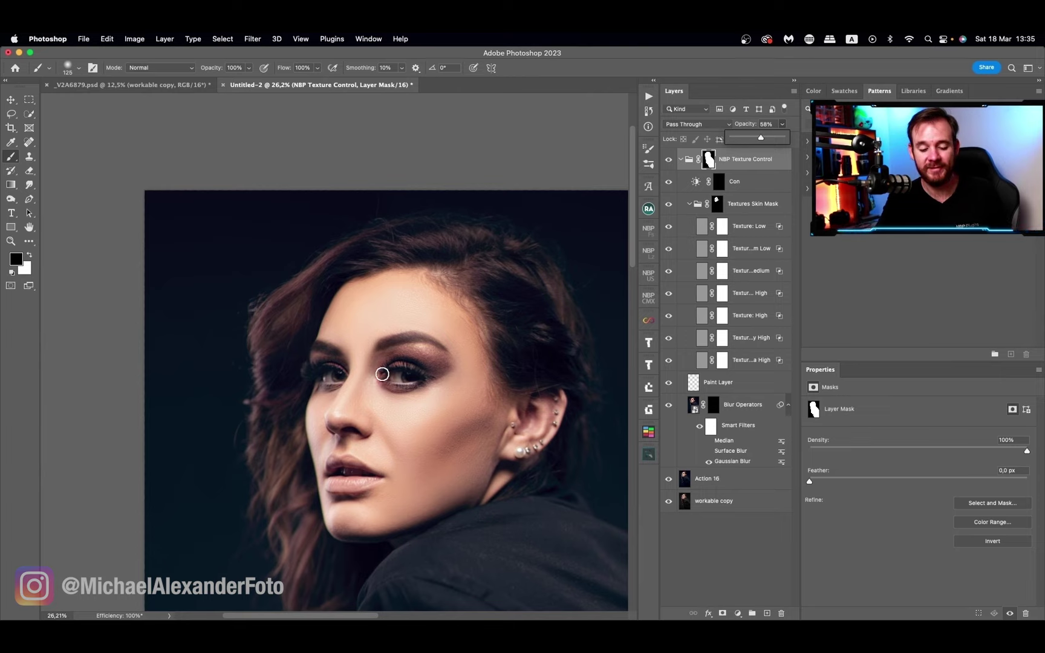
Lower the Texture: Medium Low layer's opacity to 47%, then select the Texture: Low layer.
left_click(747, 248)
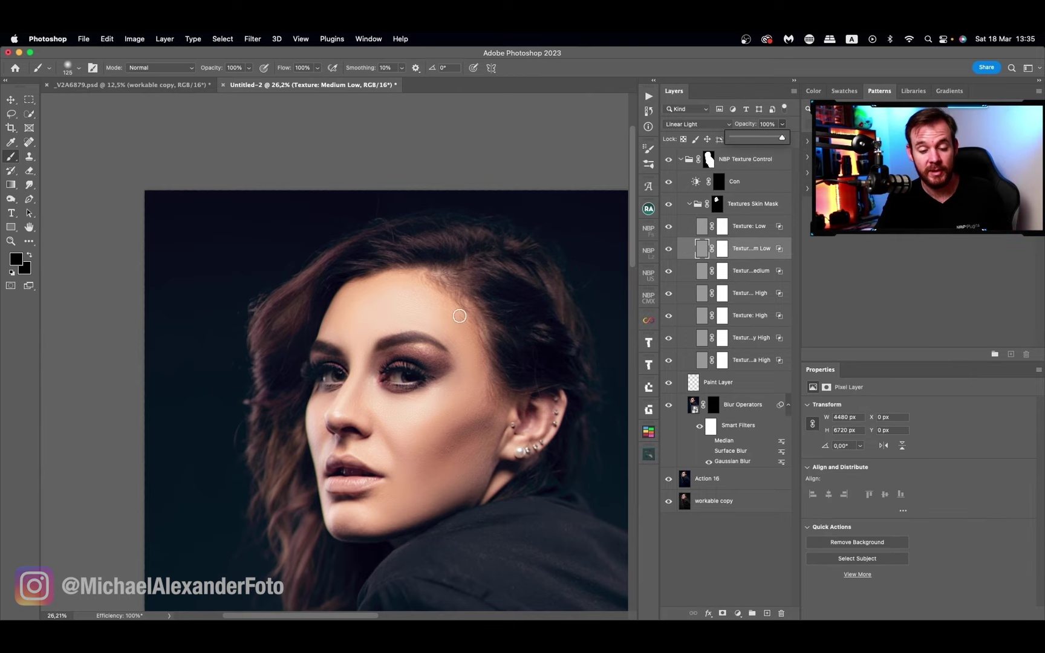
left_click_drag(781, 138, 756, 139)
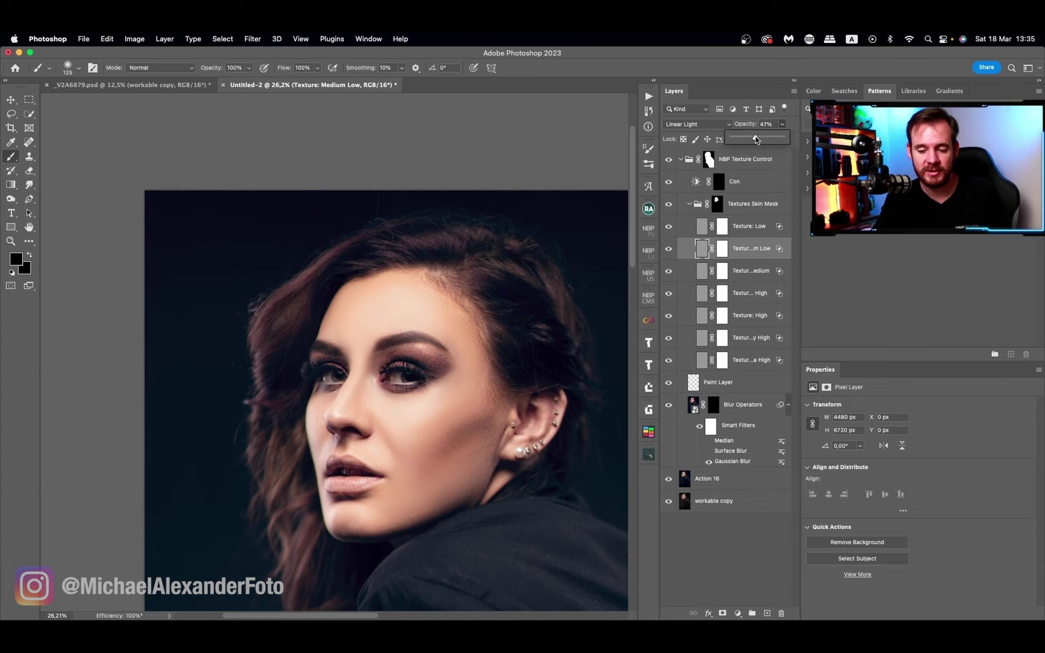
left_click(750, 234)
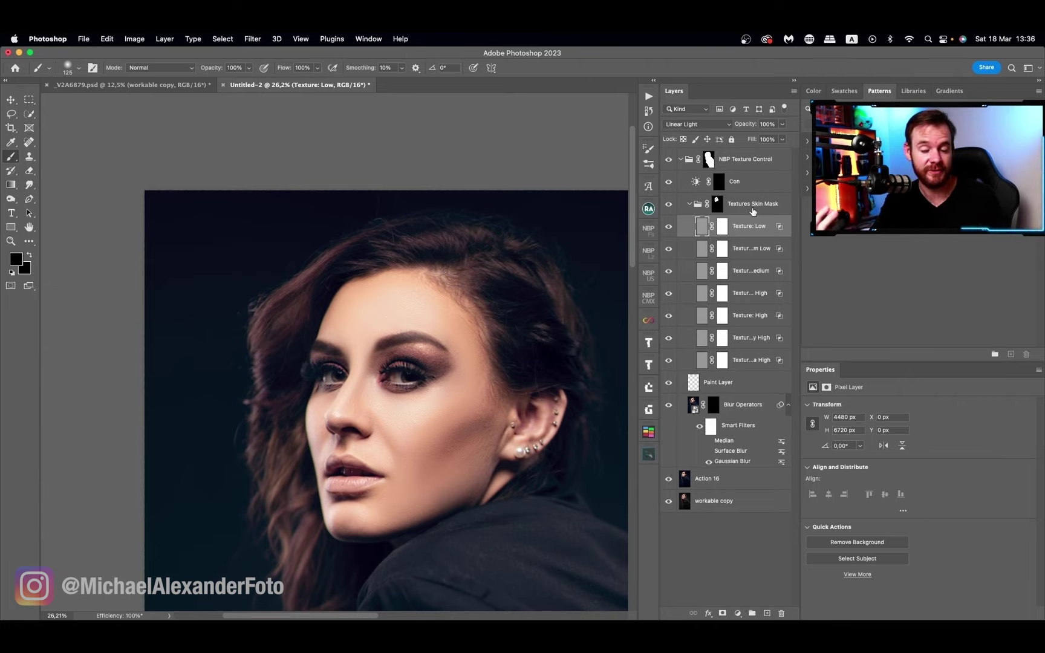
Run the Reset Texture Masks action and review the skin texture on the face up close and from farther out.
left_click(648, 99)
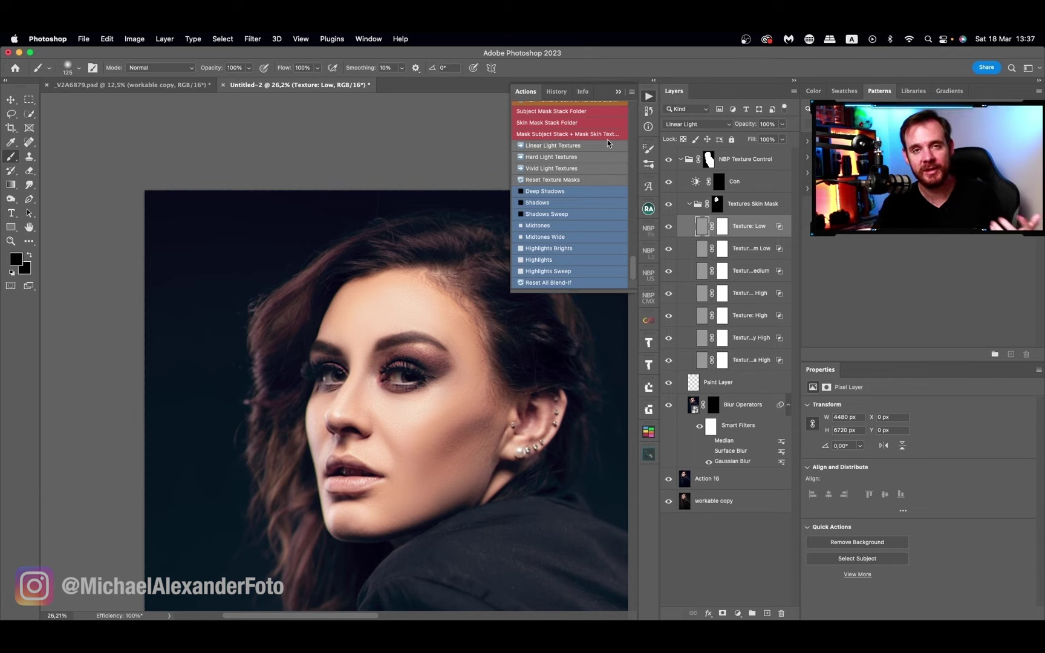
left_click(576, 179)
key("z")
left_click_drag(423, 358, 487, 354)
key("b")
left_click(648, 96)
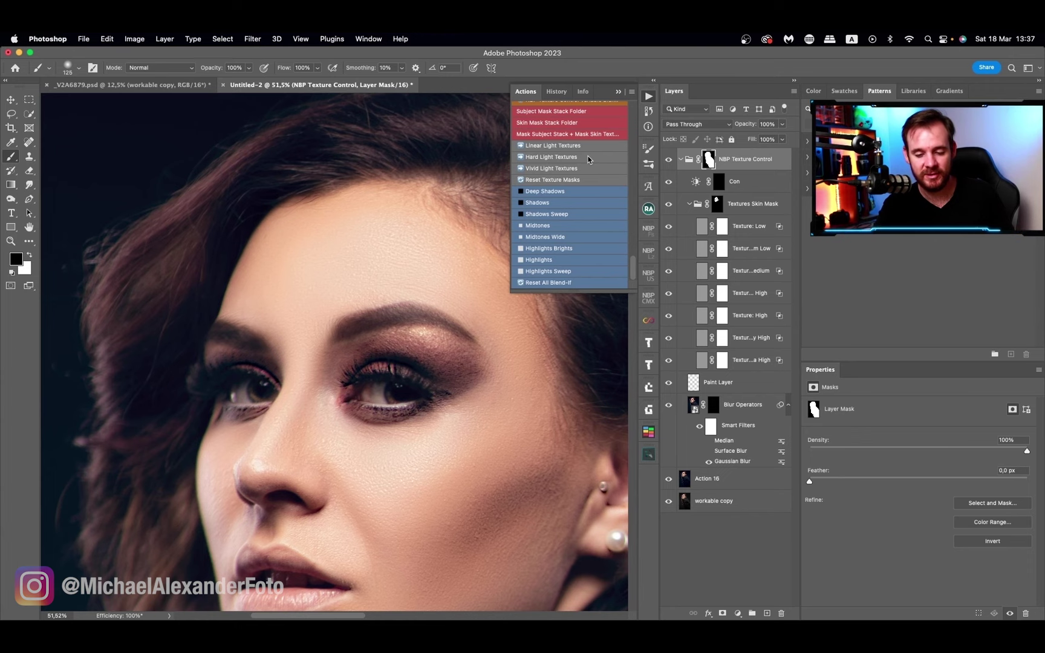
scroll(491, 349, "down", 3)
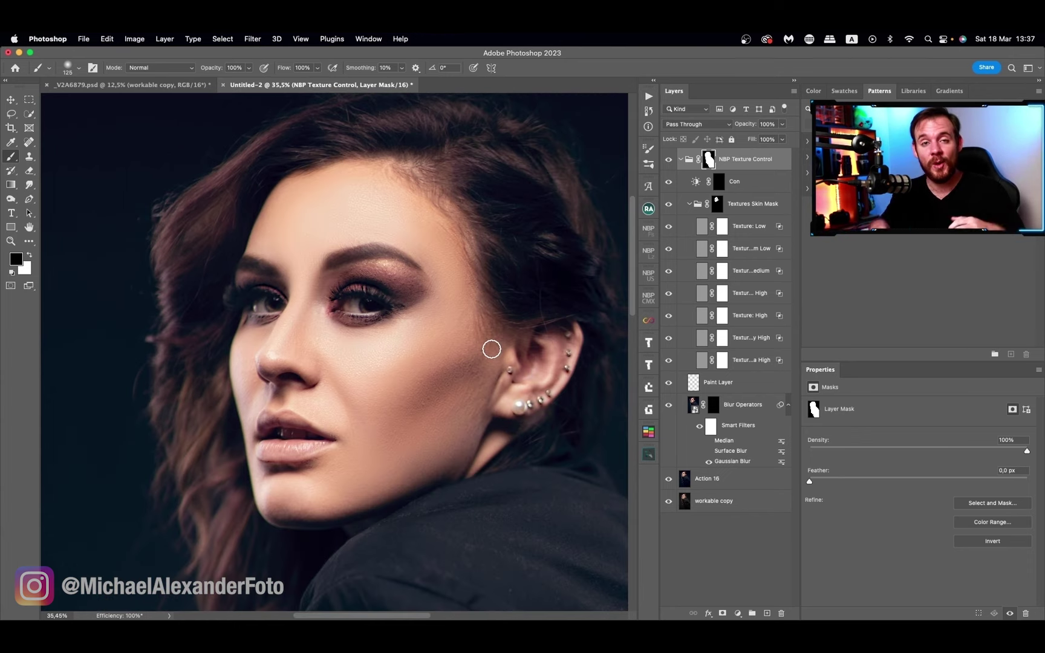